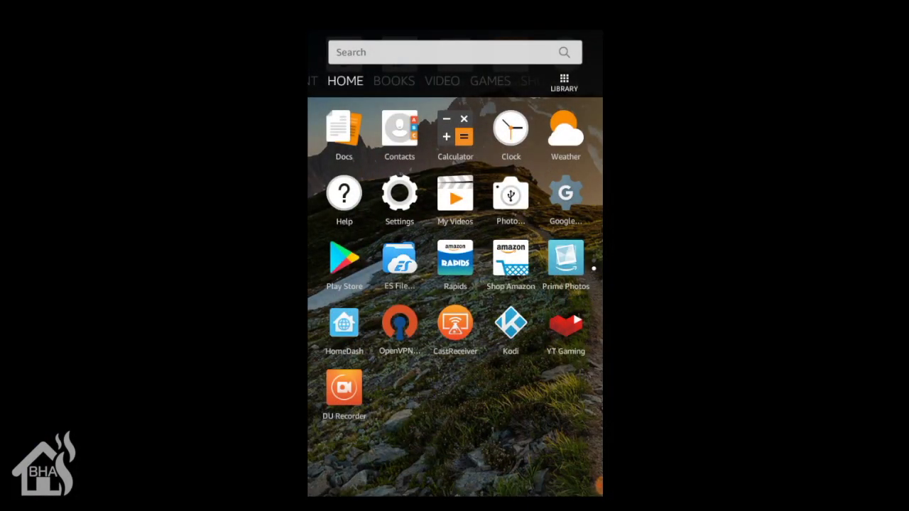
- Find Notifications for Fire TV in the Play Store using the earlier search and install it, accepting its permissions
left_click(343, 259)
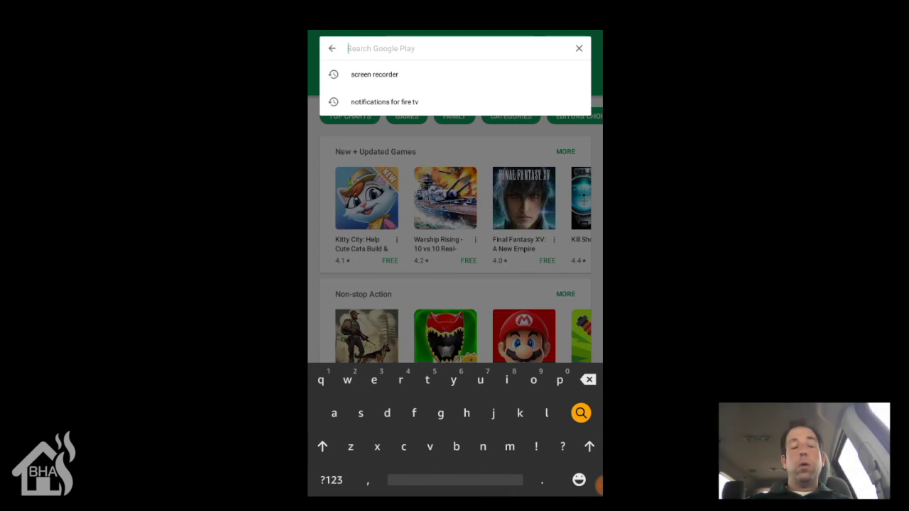
left_click(384, 101)
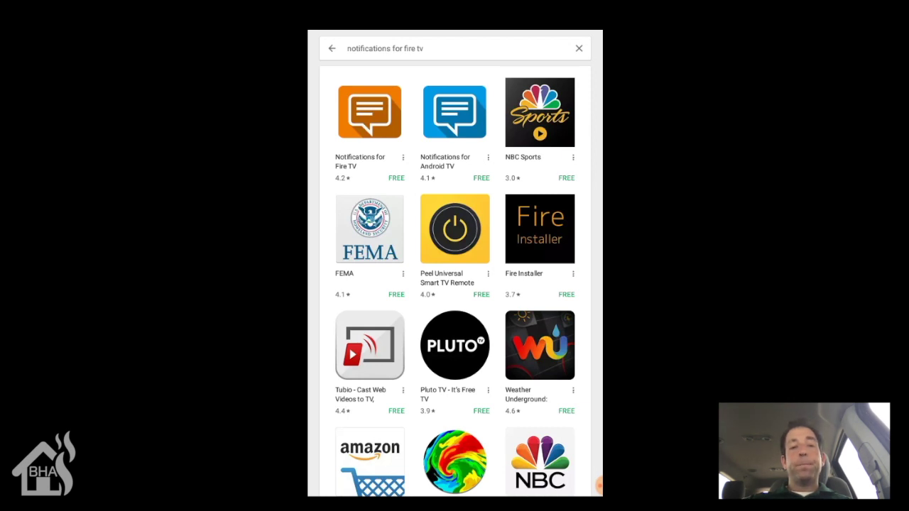
left_click(369, 112)
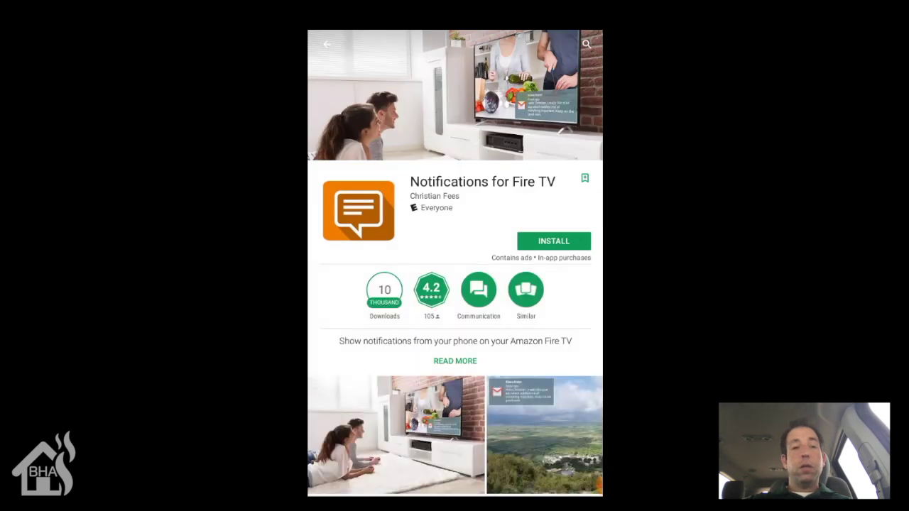
left_click(554, 241)
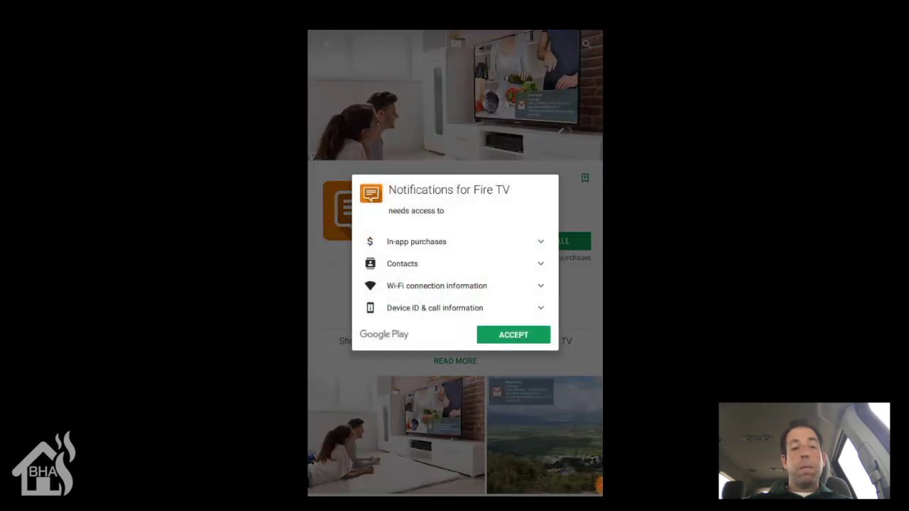
left_click(513, 334)
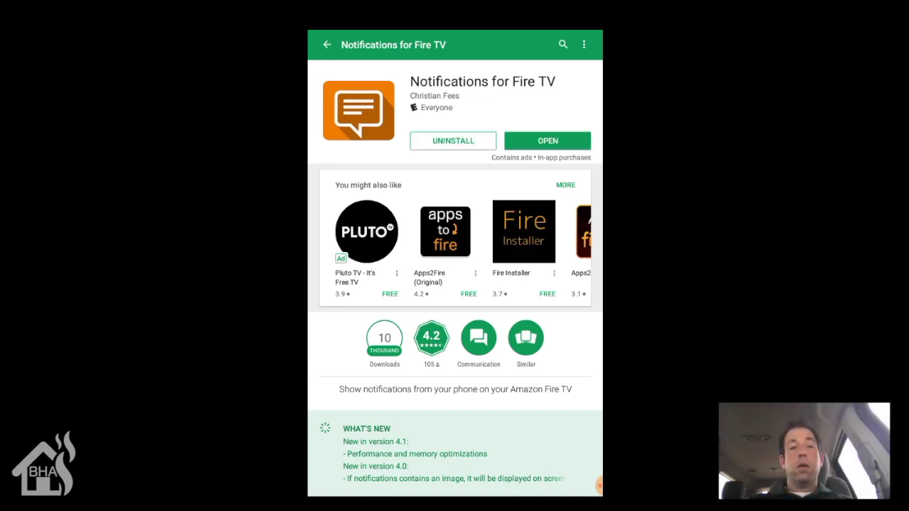
- Search the Play Store for "apps to fire" and open the Apps2Fire (Original) app
left_click(563, 44)
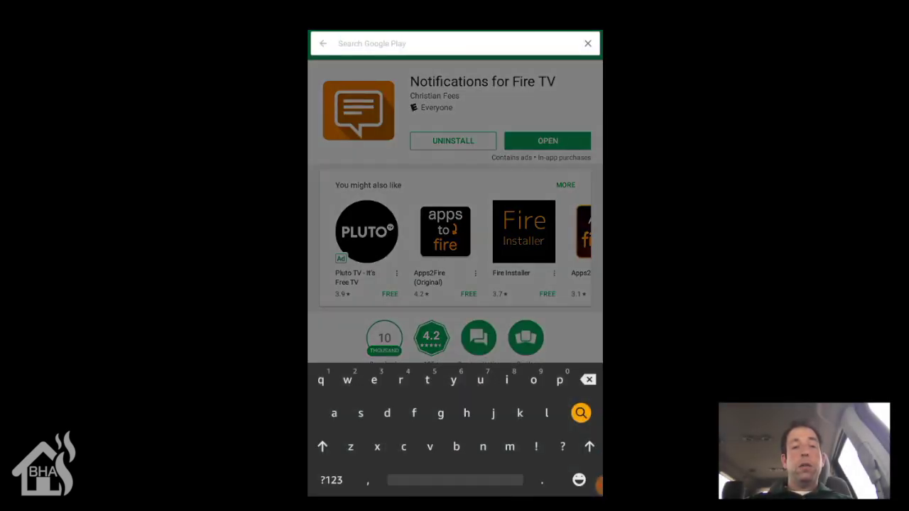
type("apps")
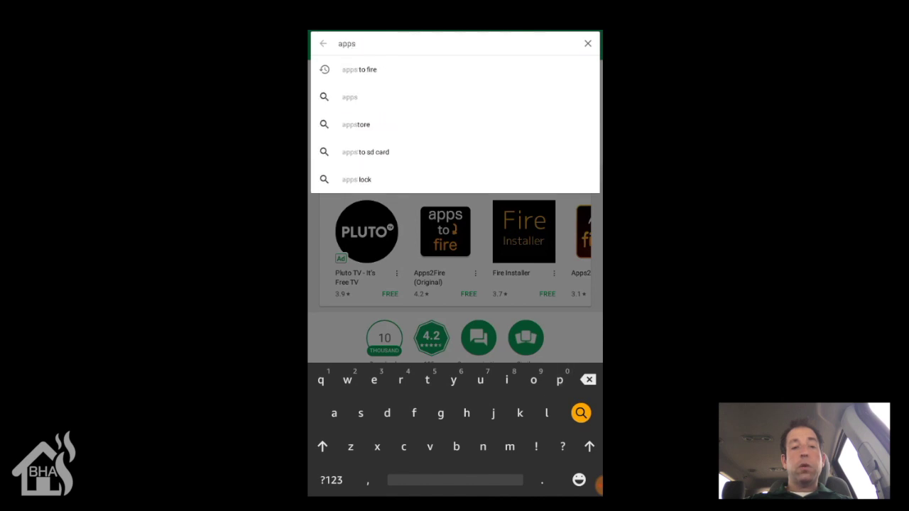
left_click(359, 69)
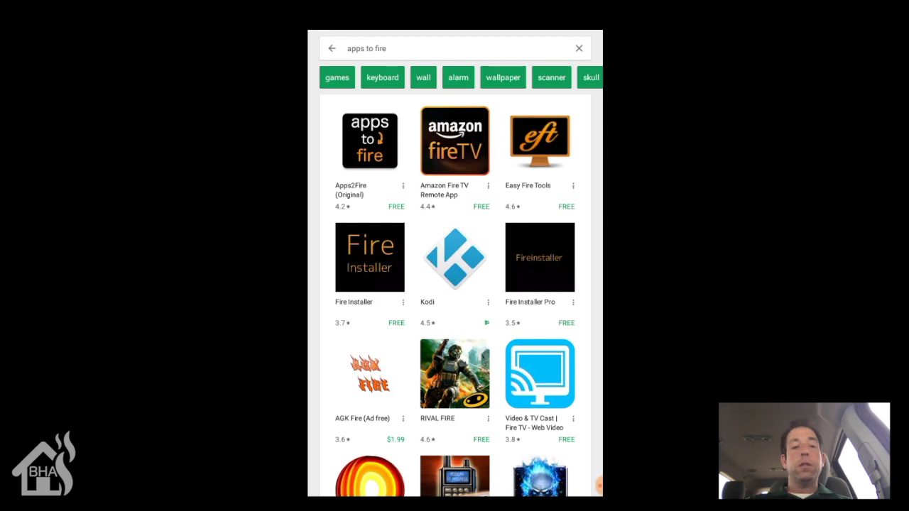
left_click(369, 141)
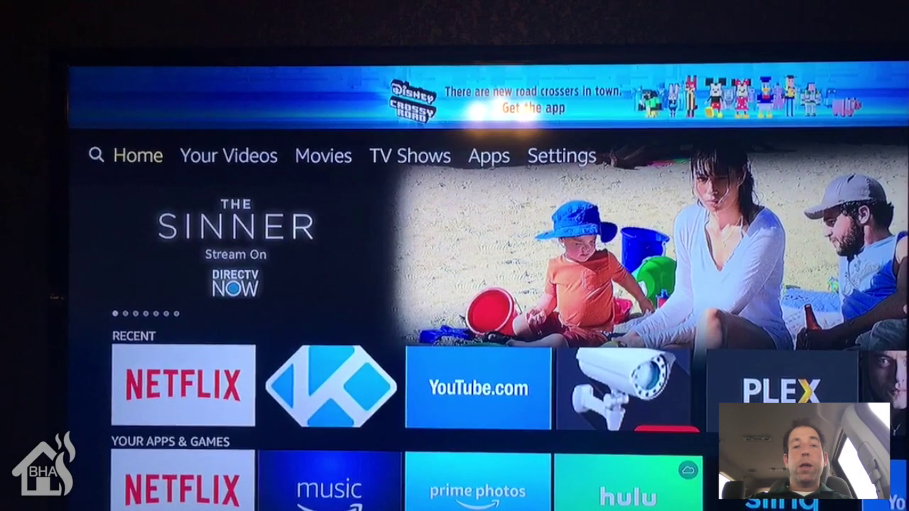
- Switch to the Fire TV home screen and go to its Settings section
key("Right")
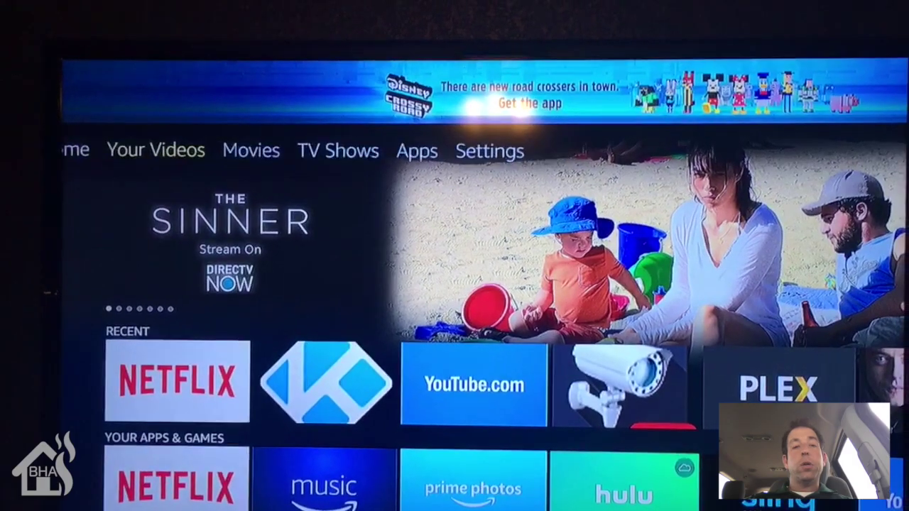
key("Right")
key("Right")
key("Right")
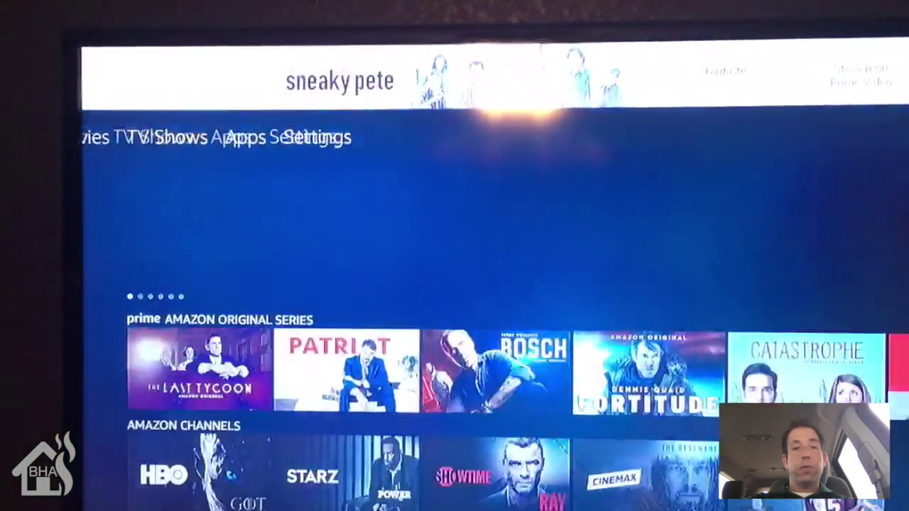
key("Right")
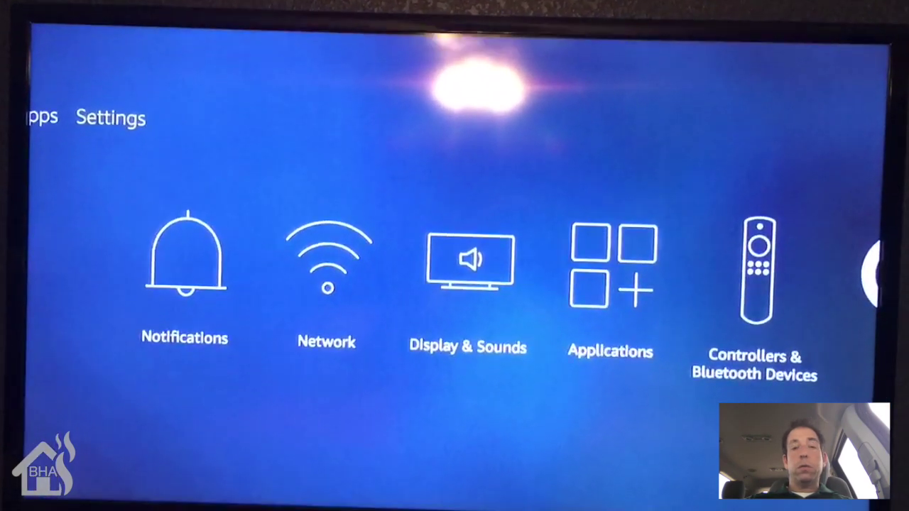
- Open the Developer options in the Fire TV's Device settings
key("Right")
key("Right")
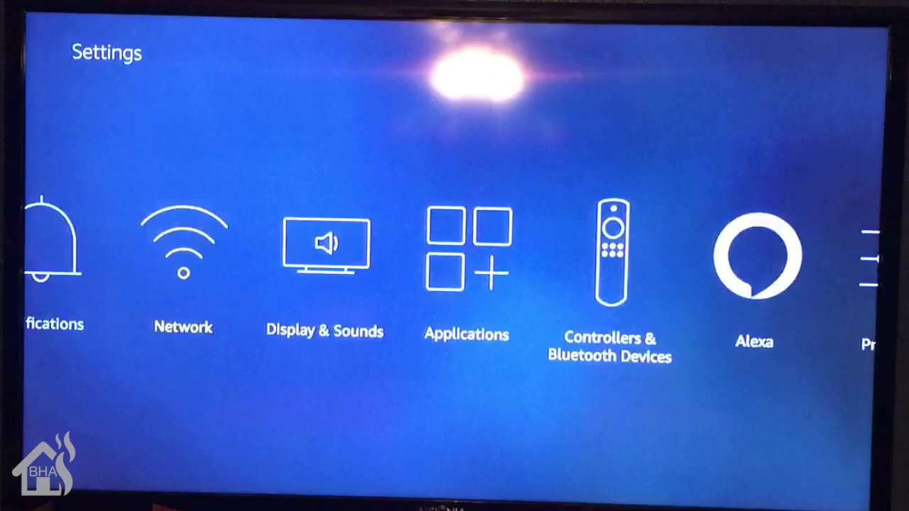
key("Right")
key("Right")
key("Right")
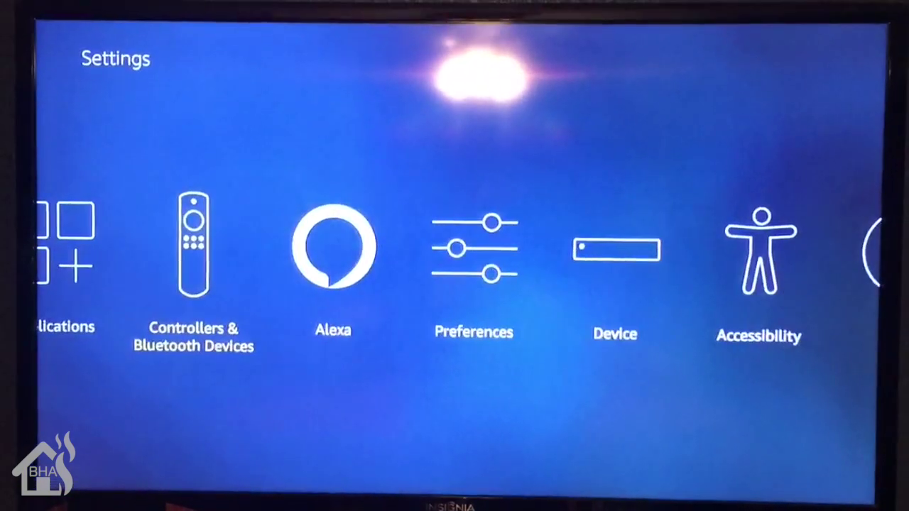
key("Right")
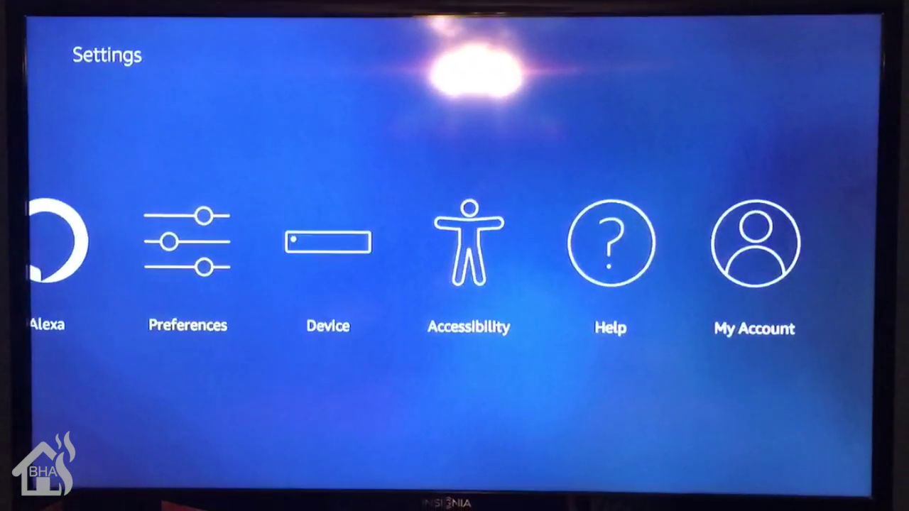
key("Right")
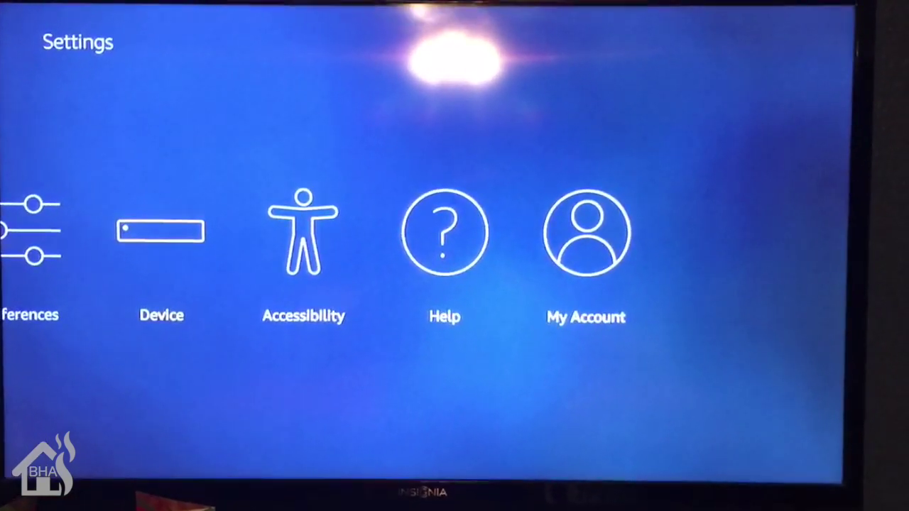
key("Return")
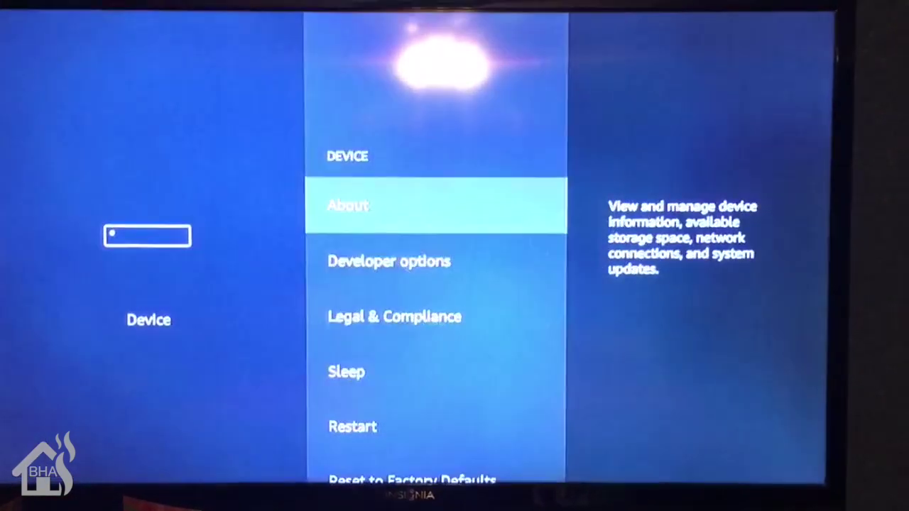
key("Down")
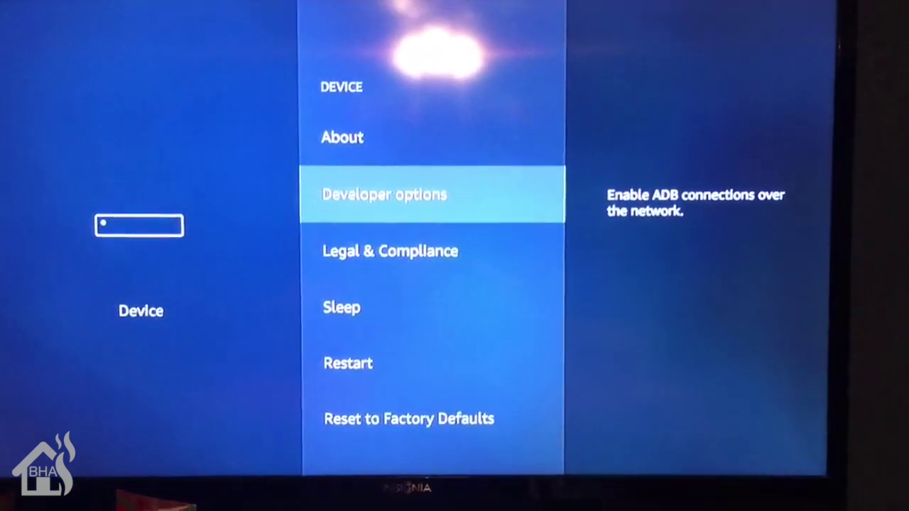
key("Return")
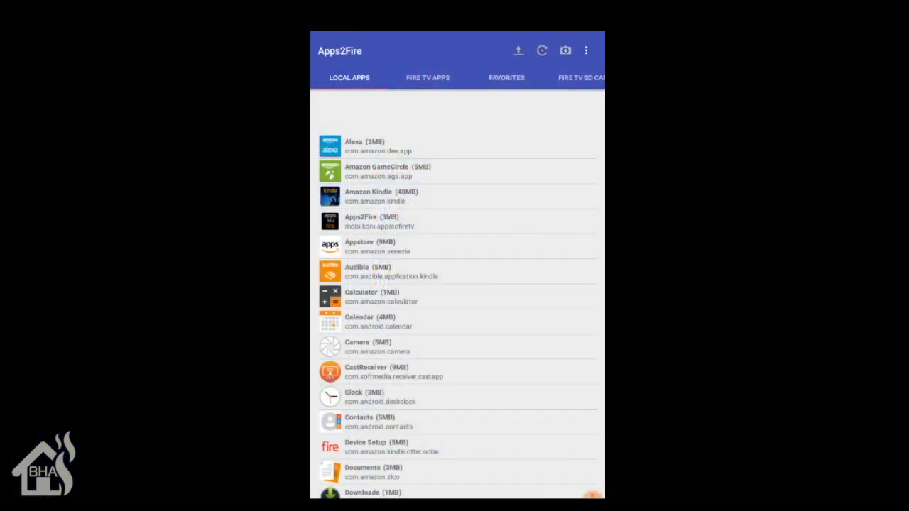
- Switch to Apps2Fire on the tablet and save 10.10.10.11 as the Fire TV's IP address in its setup
scroll(457, 77, "right", 3)
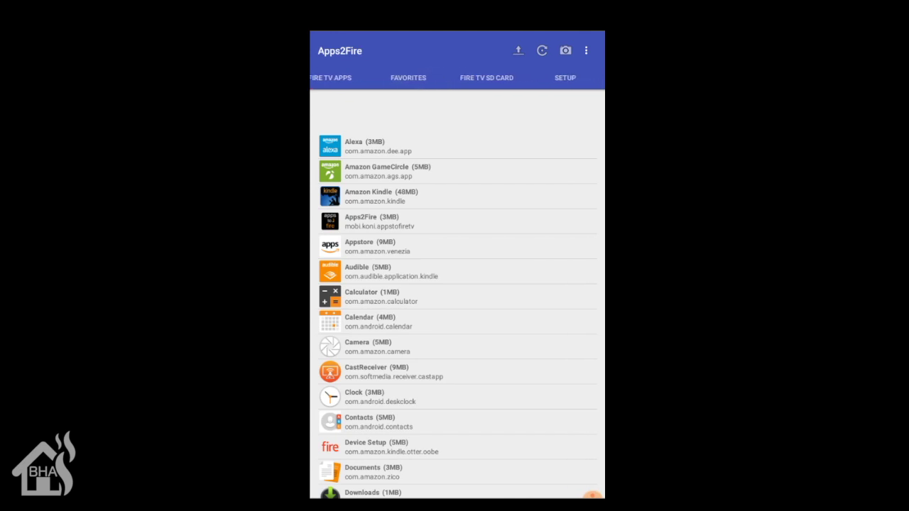
left_click(565, 77)
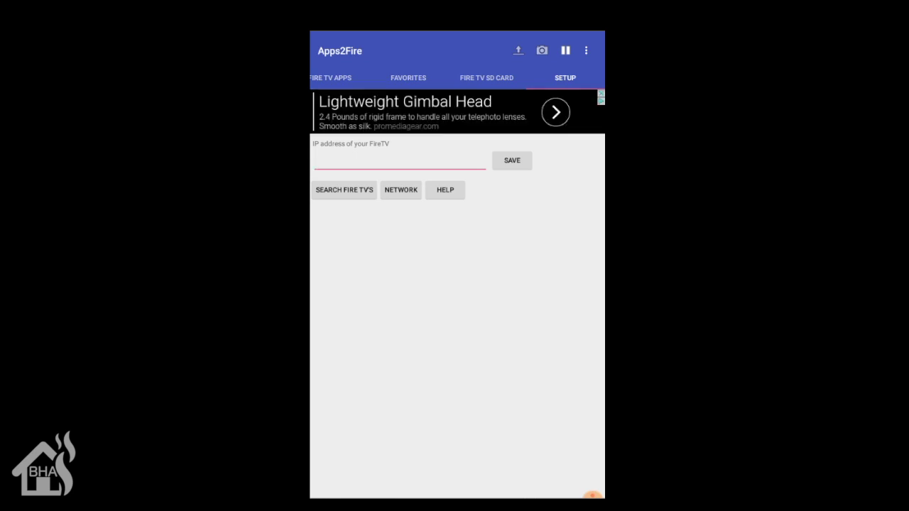
left_click(333, 482)
type("1")
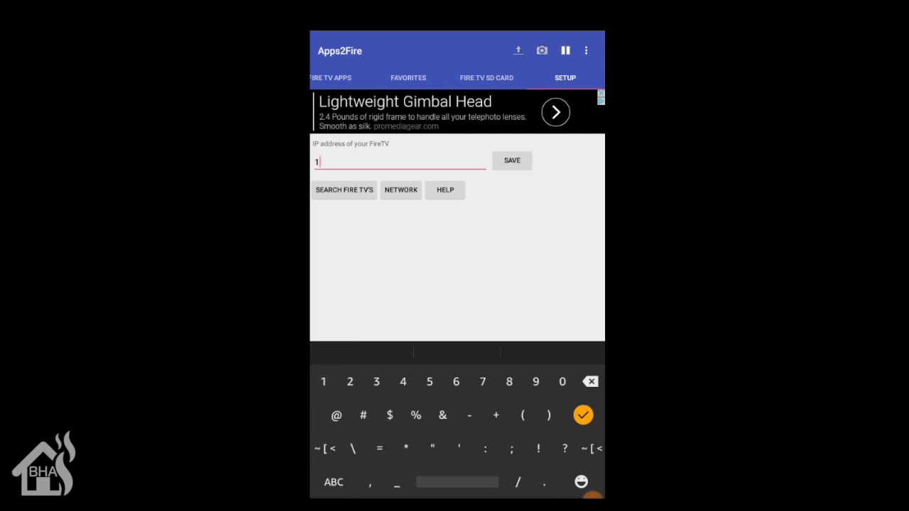
type("0.")
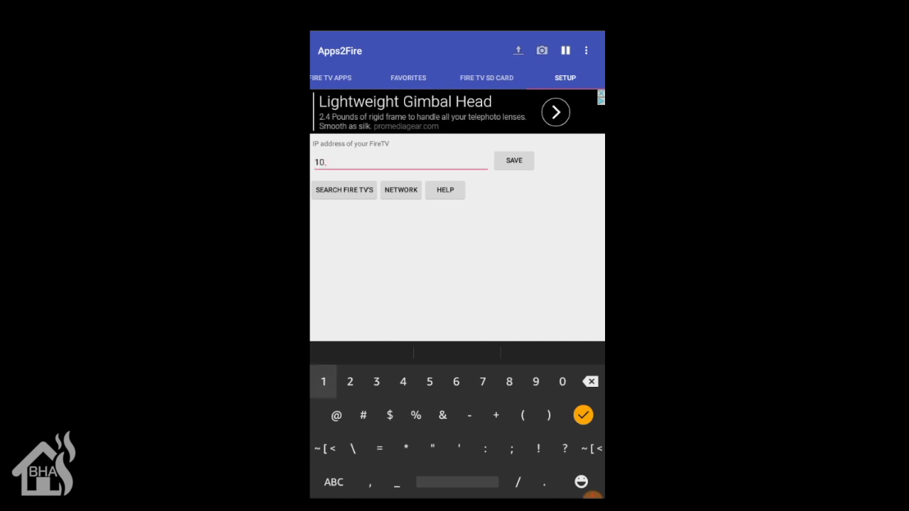
type("10.1")
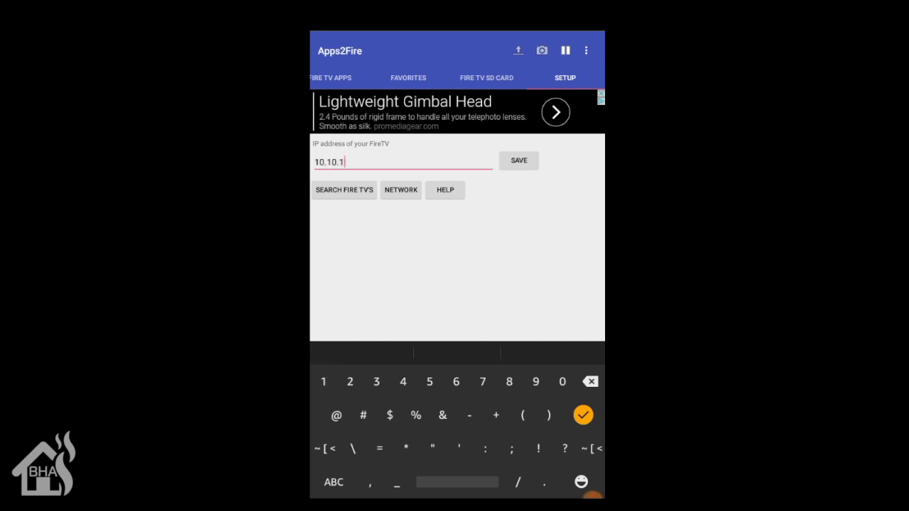
type("0.11")
left_click(523, 160)
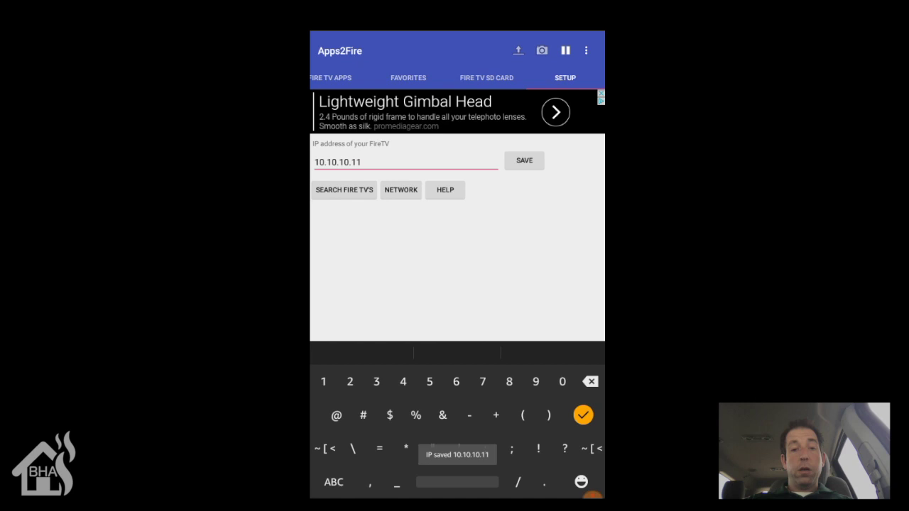
left_click(524, 160)
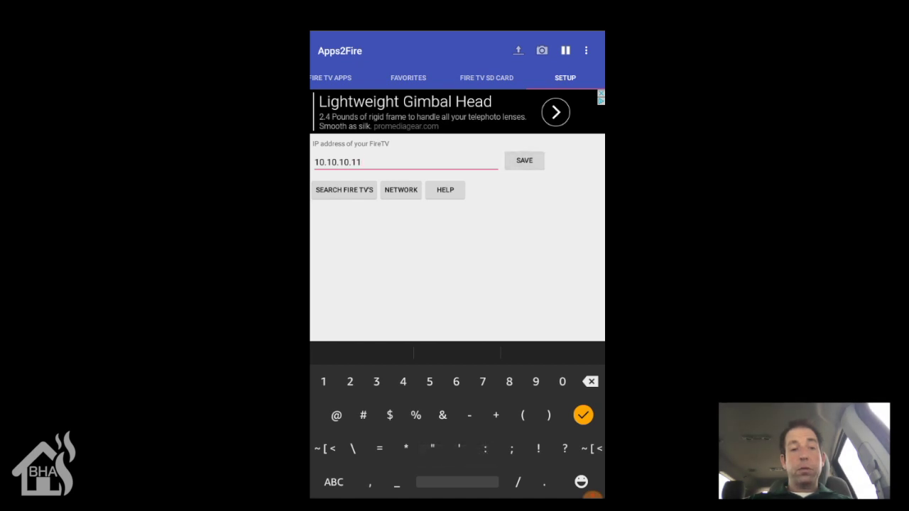
- Install Notifications for Fire TV from the tablet's local apps onto the Fire TV
scroll(457, 77, "left", 3)
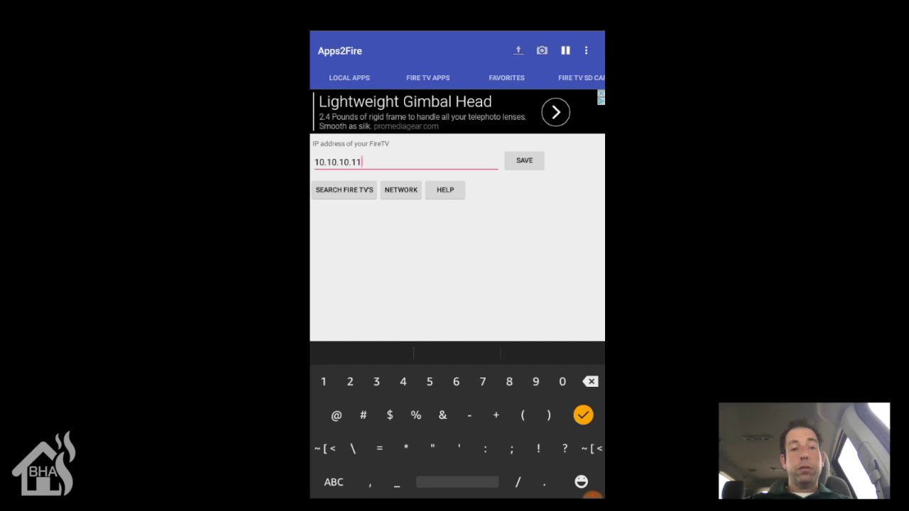
key("Return")
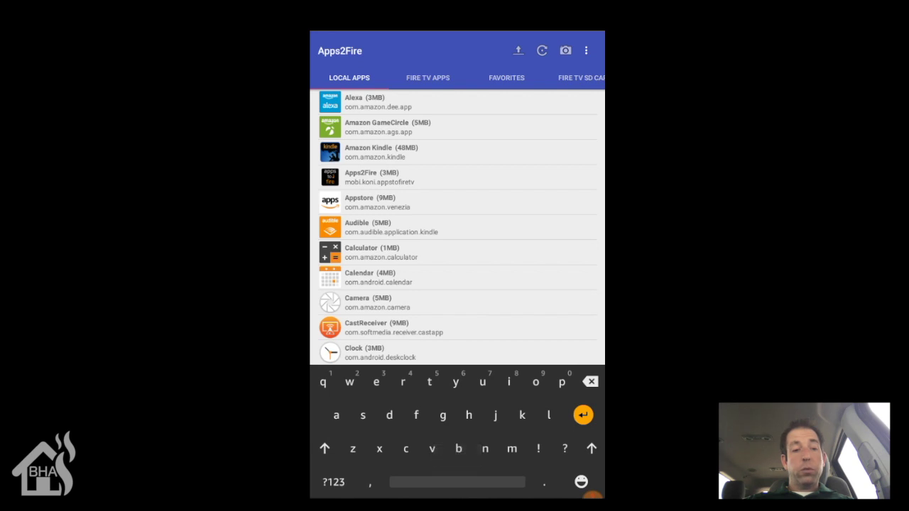
scroll(458, 227, "down", 5)
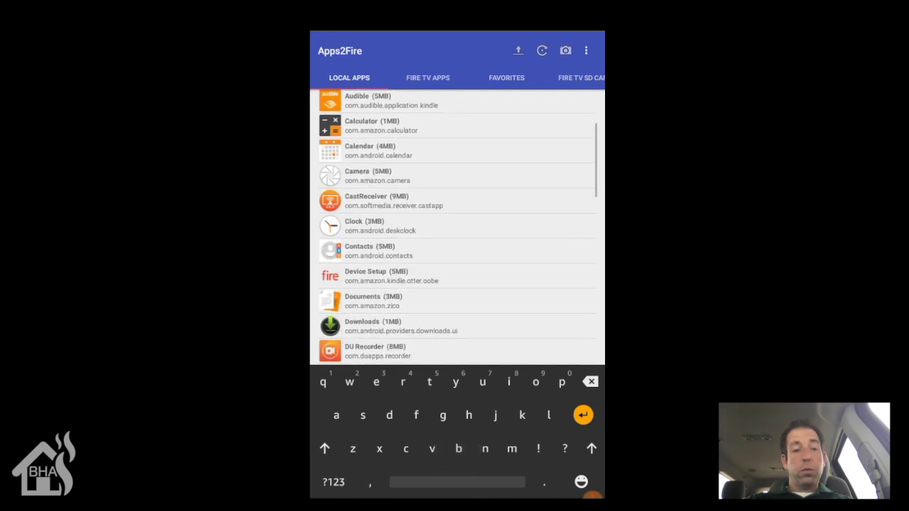
scroll(458, 227, "down", 5)
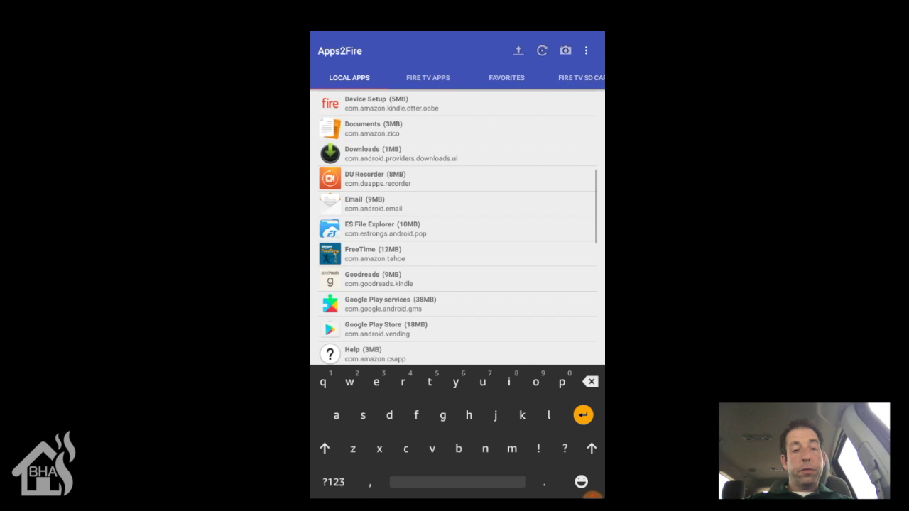
scroll(458, 227, "down", 5)
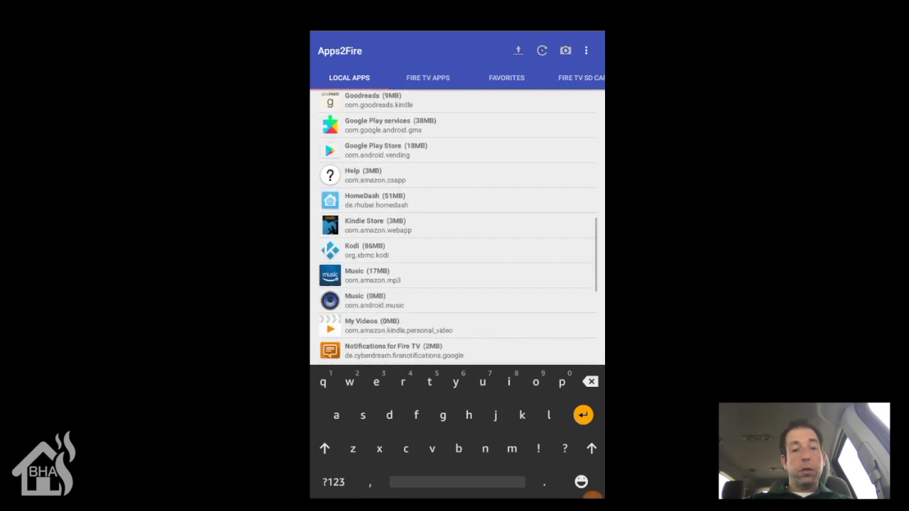
scroll(458, 227, "down", 5)
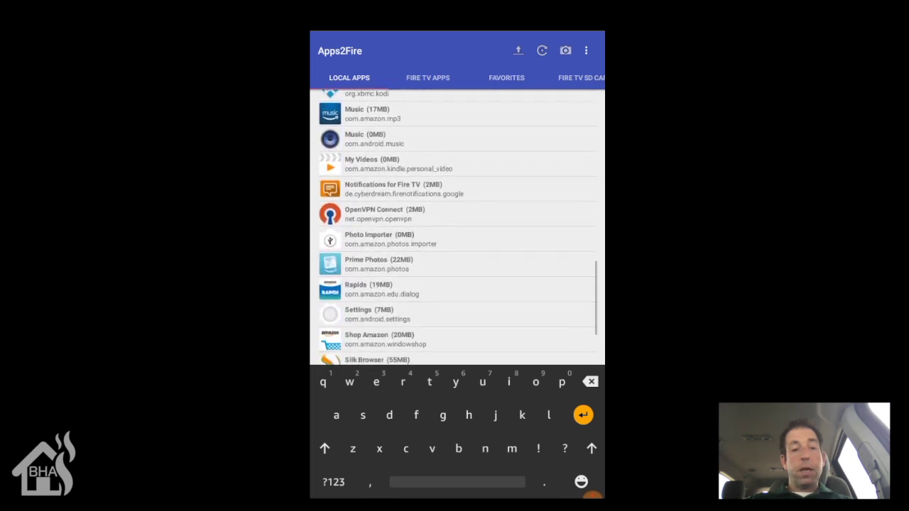
left_click(401, 188)
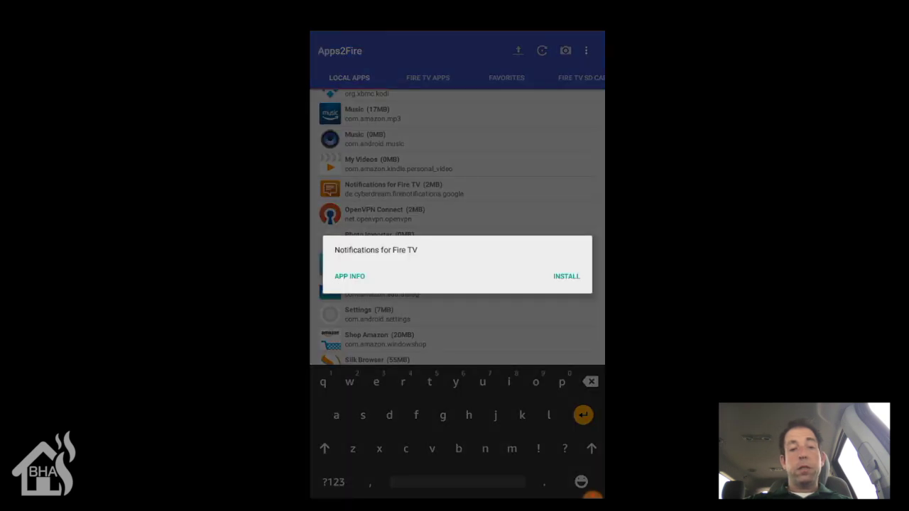
left_click(567, 276)
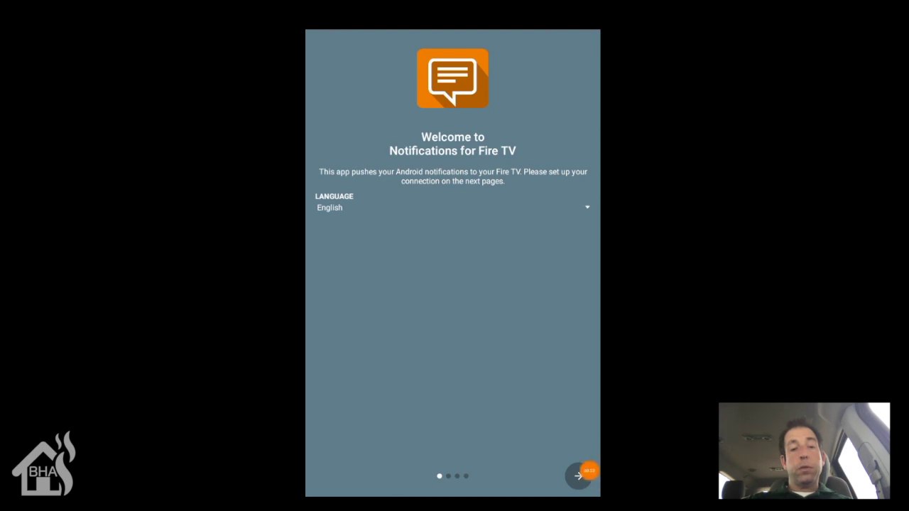
- Continue from the welcome page to the Fire TV device selection and deselect the Livingroom firetv stick
left_click(578, 475)
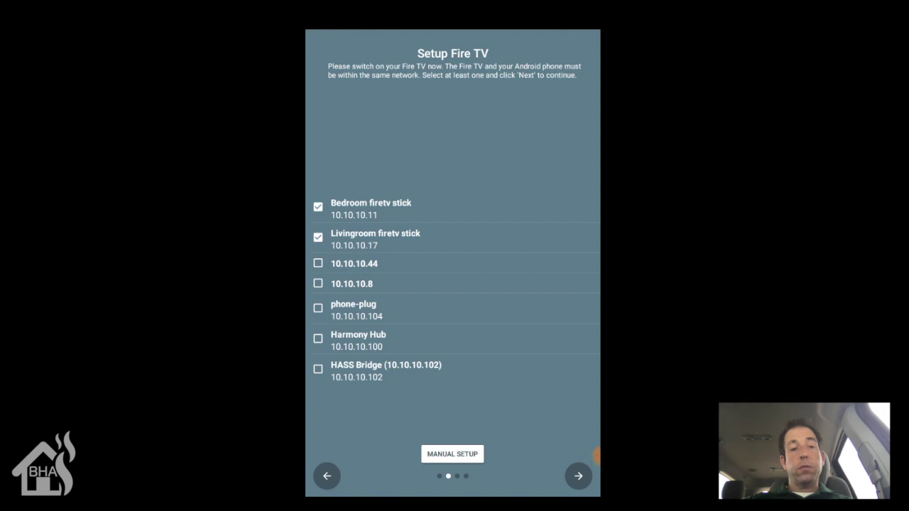
left_click(317, 237)
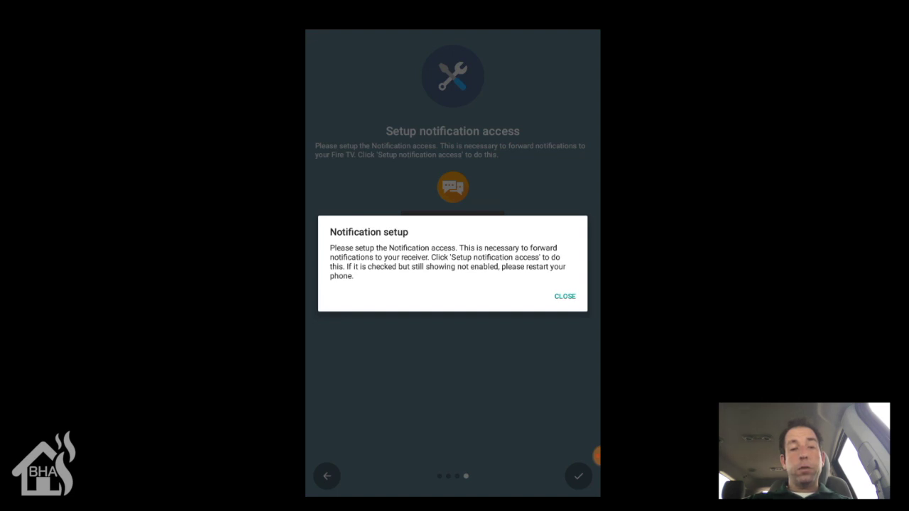
- Dismiss the notification setup notice and grant notification access to Notifications for Fire TV
left_click(564, 296)
left_click(565, 296)
left_click(452, 218)
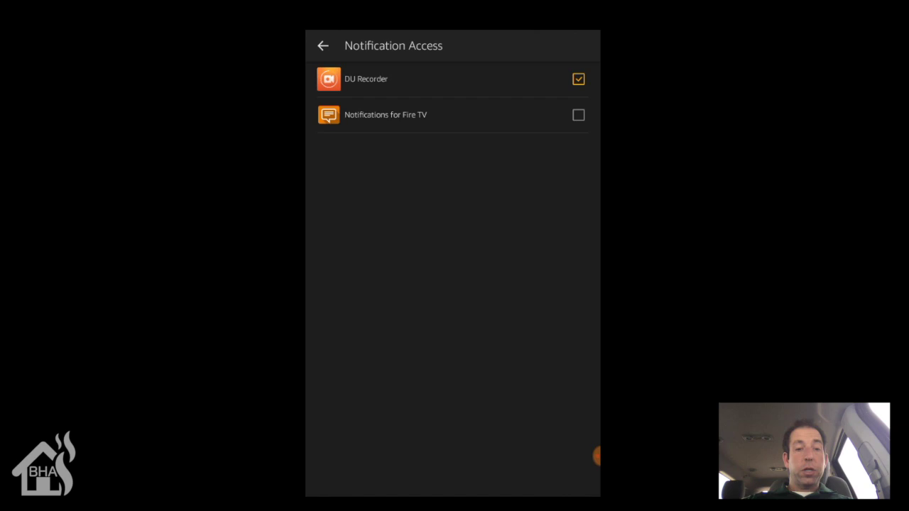
left_click(454, 114)
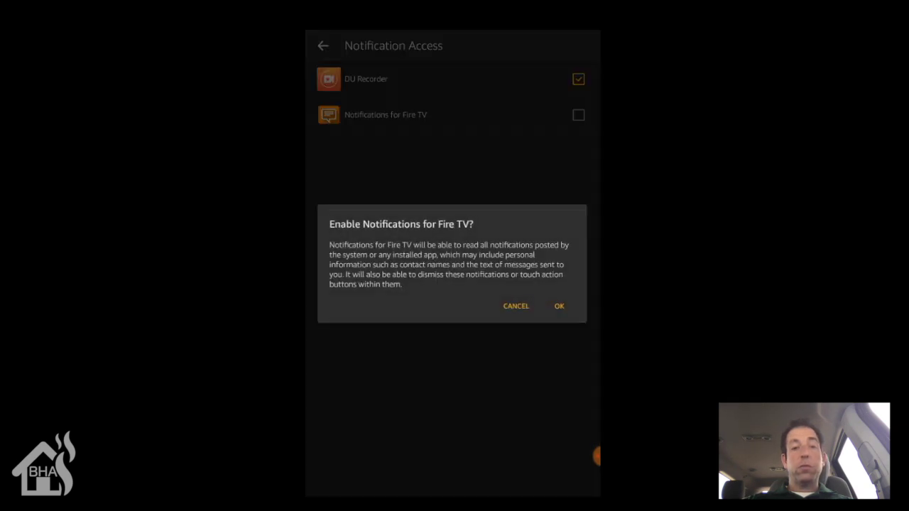
left_click(559, 306)
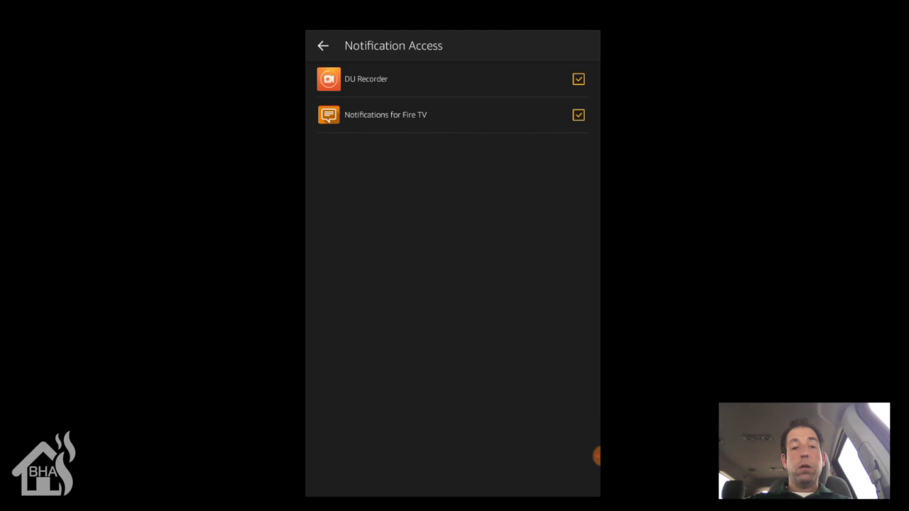
- Return from the notification access settings and dismiss the premium version offer and the changelog
key("Escape")
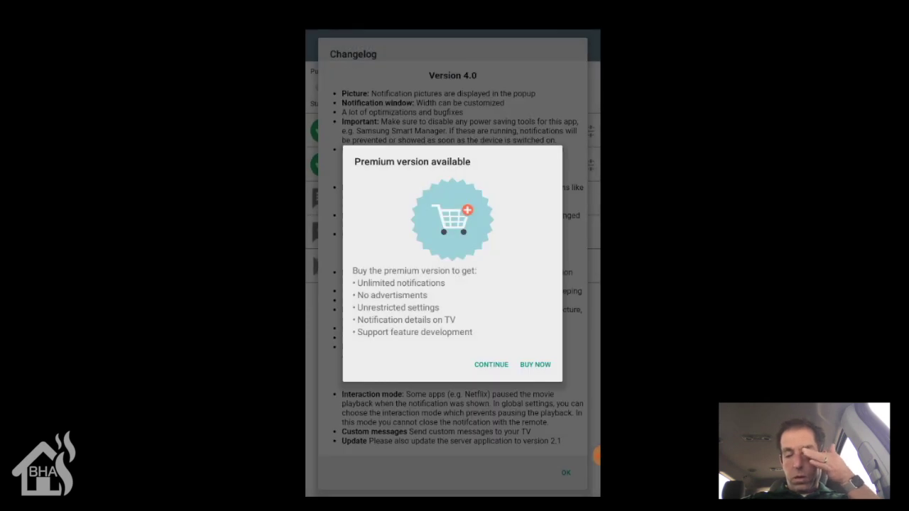
key("Escape")
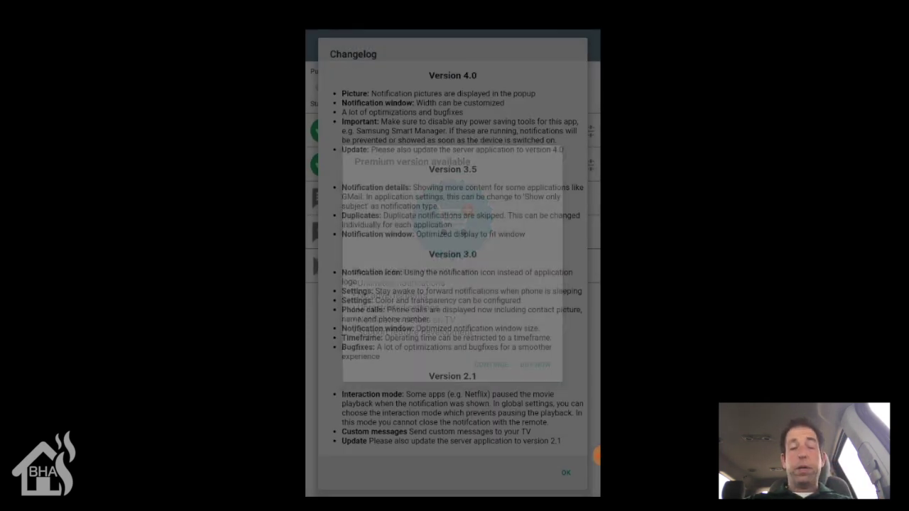
key("Escape")
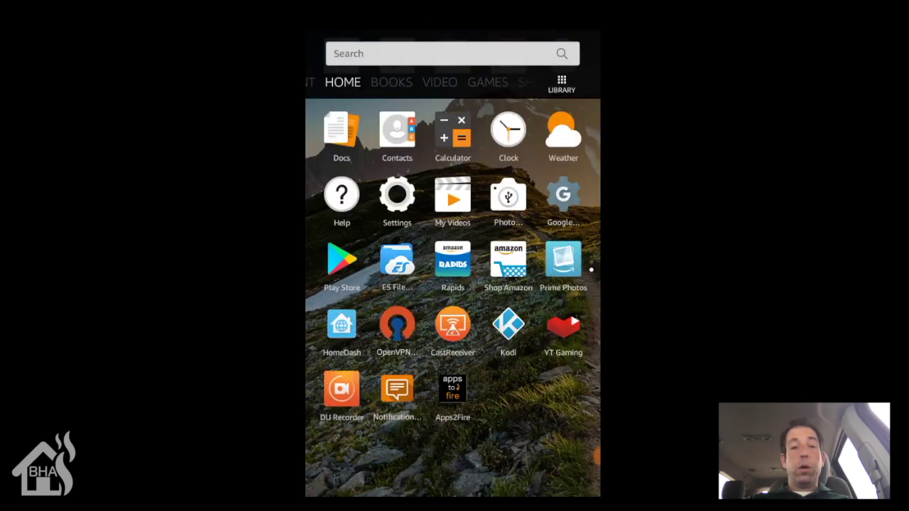
left_click_drag(597, 455, 488, 486)
left_click(489, 486)
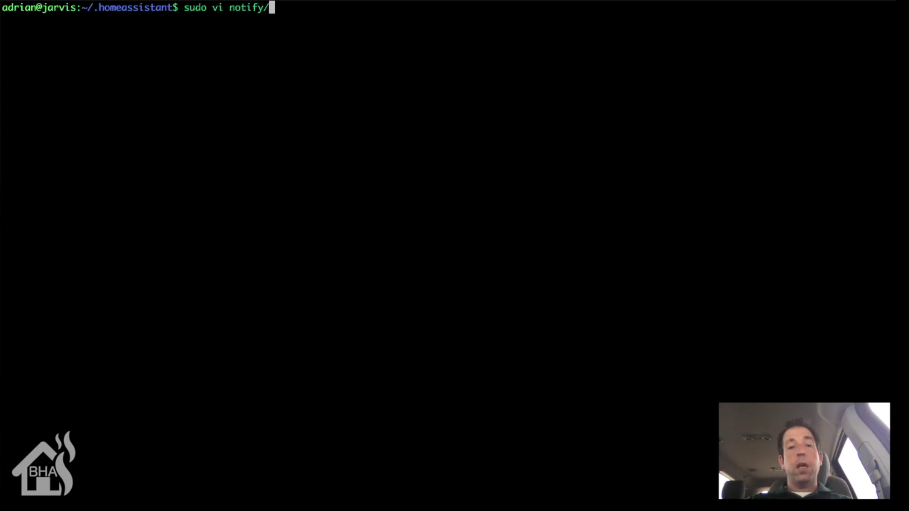
- Switch to the terminal and open notify/notify_test.yaml in vi with sudo from the .homeassistant folder
type("not")
type("ify")
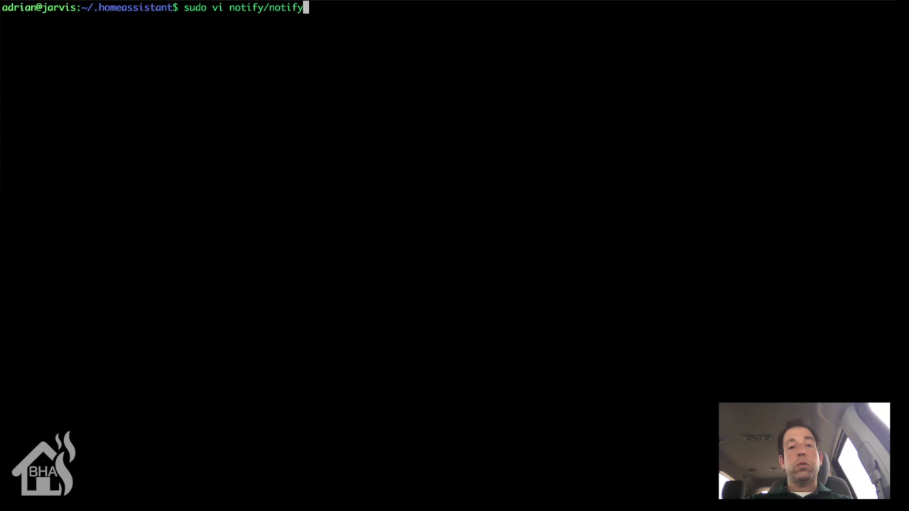
type("_test.yaml")
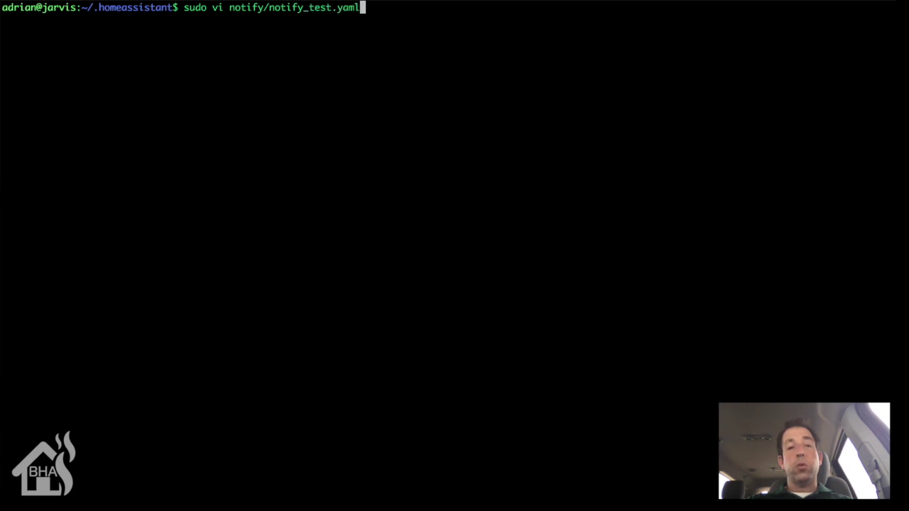
key("Return")
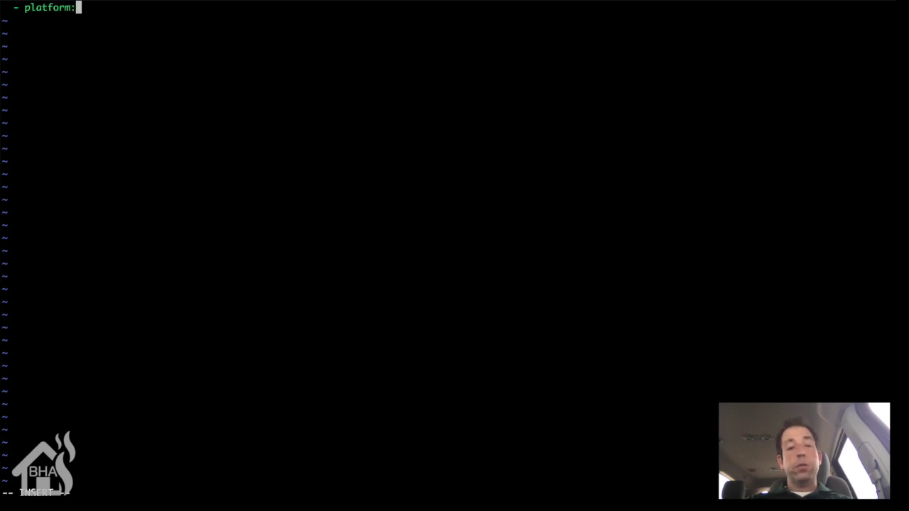
- Write the notifier entry's platform as nfandroidtv and its name as alert_firetv
type(" nfan")
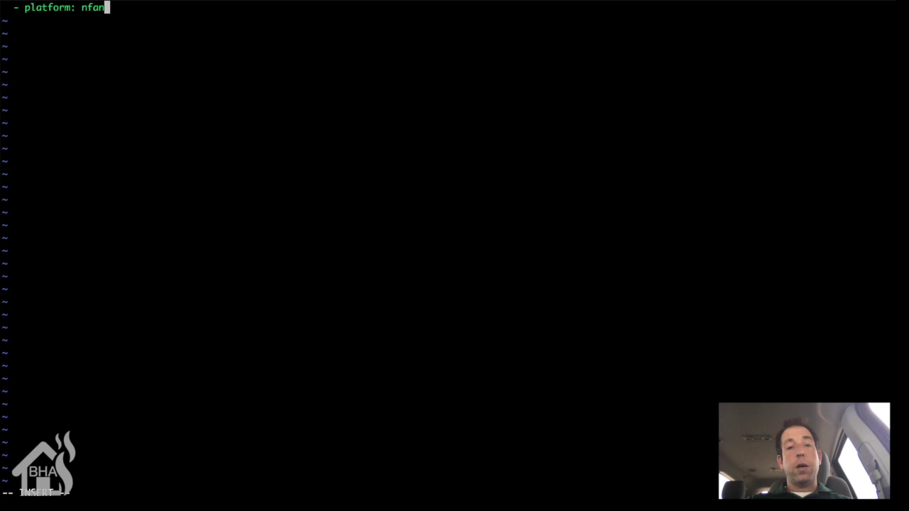
type("droid")
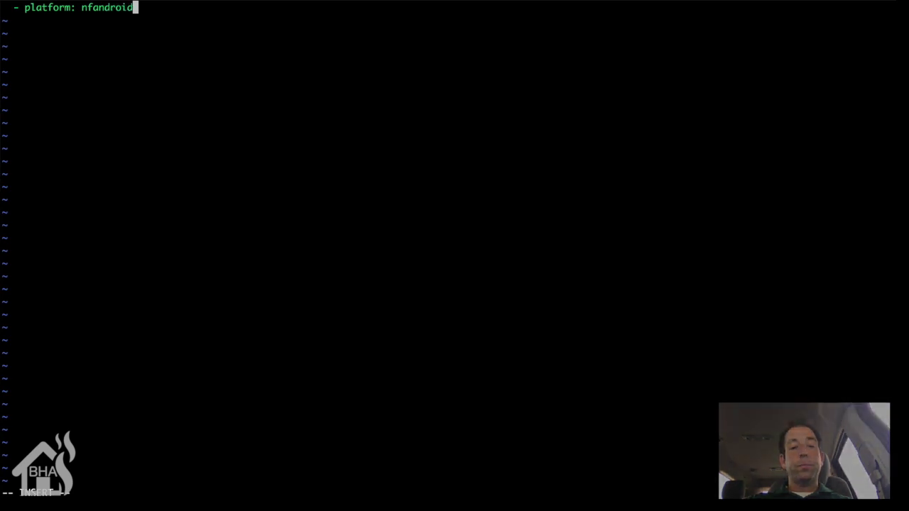
type("tv")
key("Return")
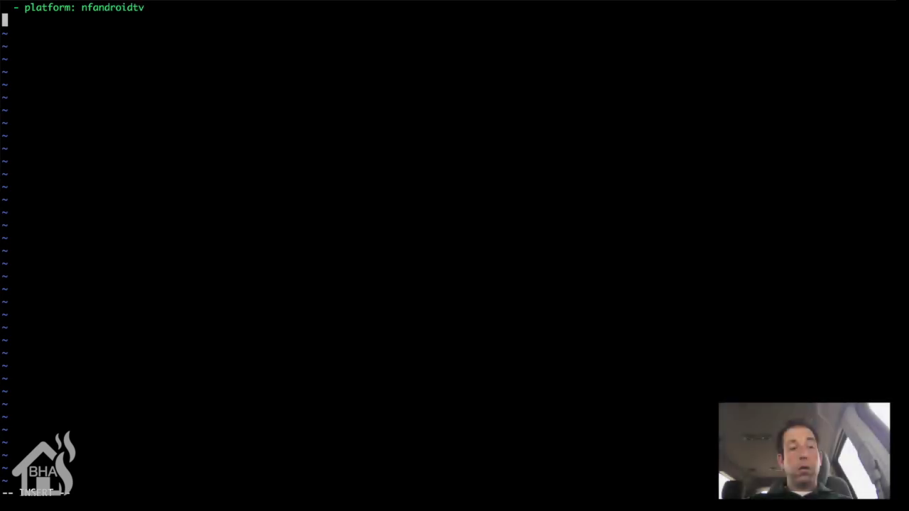
type("n")
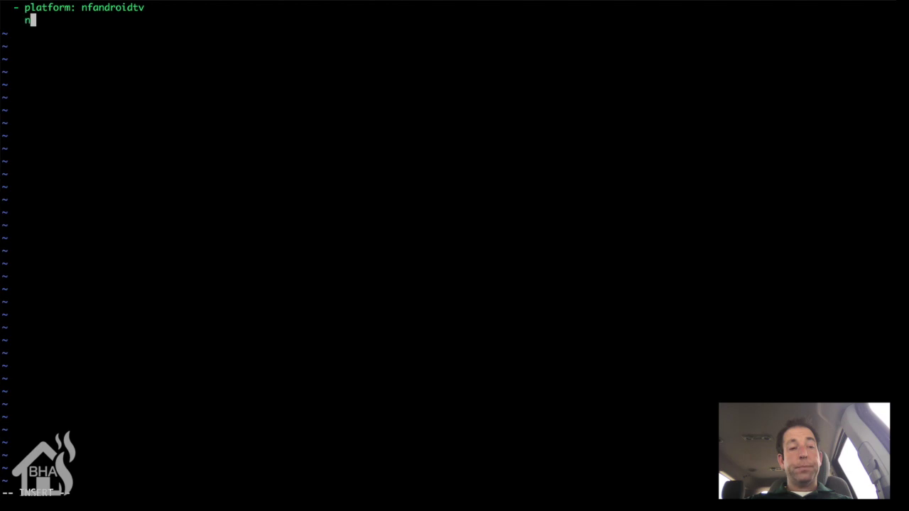
type("ame:")
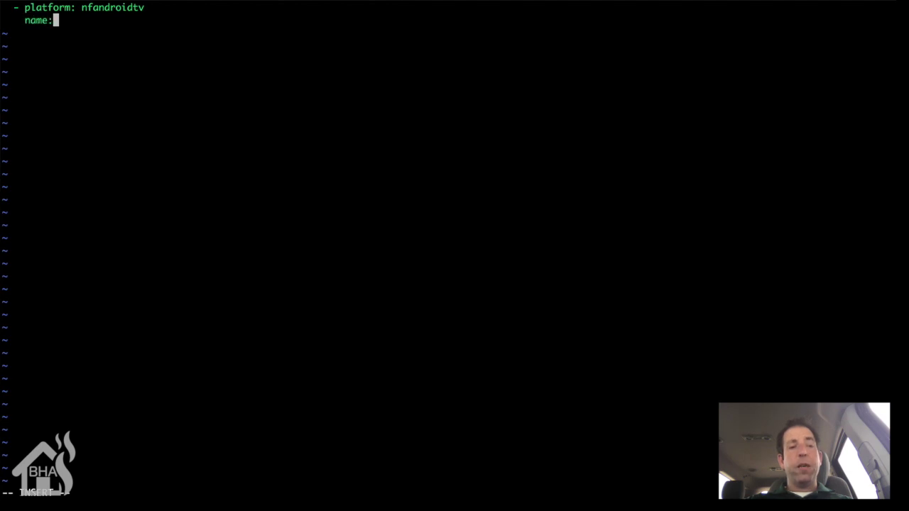
type(" ale")
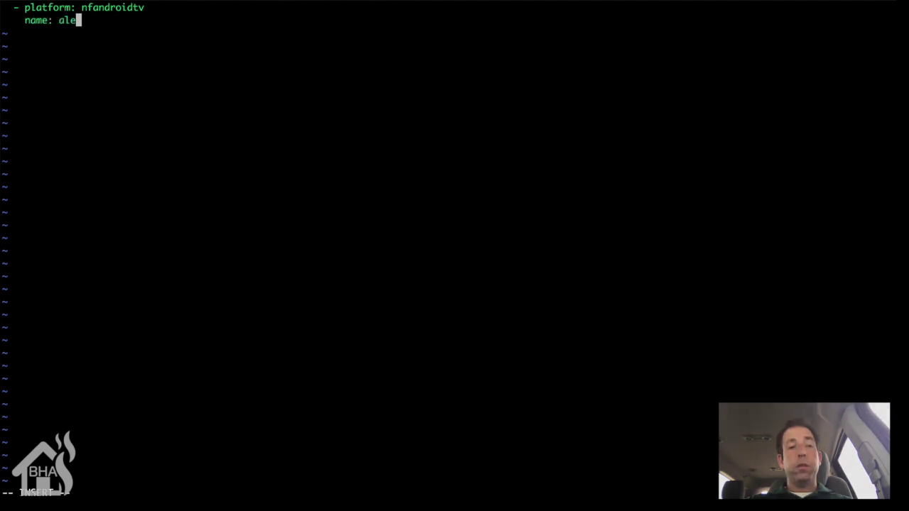
type("rt_firetv")
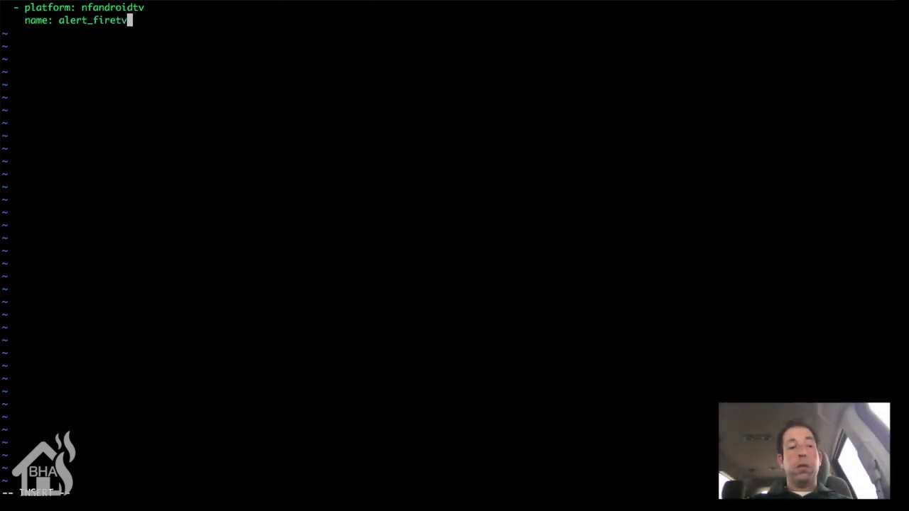
key("Return")
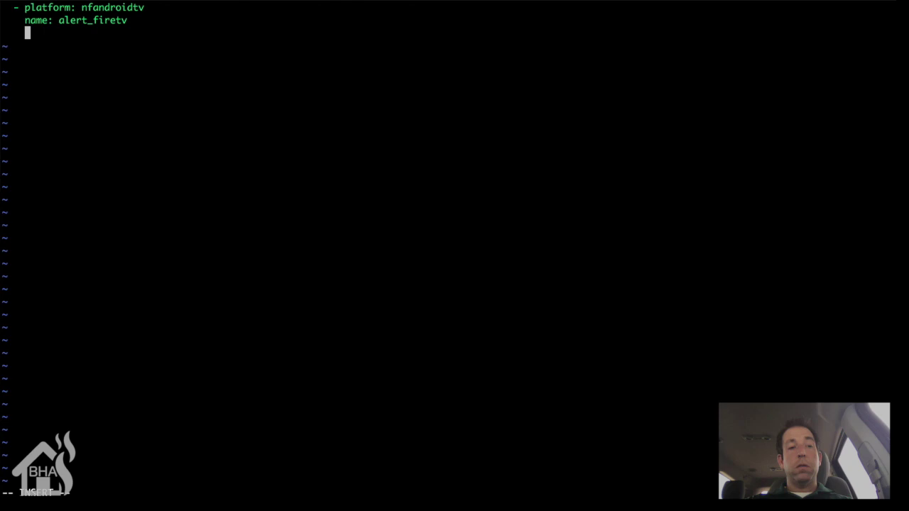
- Add the host 10.10.10.11 and the transparency value '0%' to the alert_firetv entry
type("host: ")
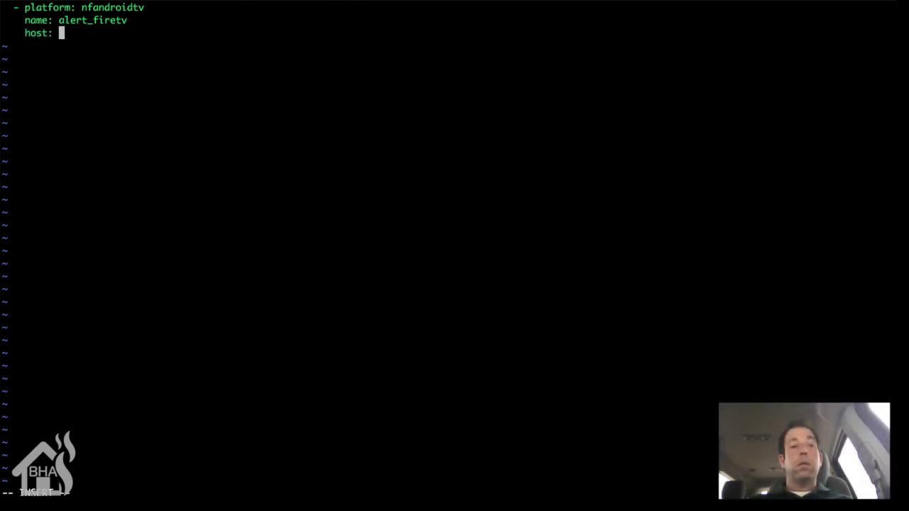
type("10.10.")
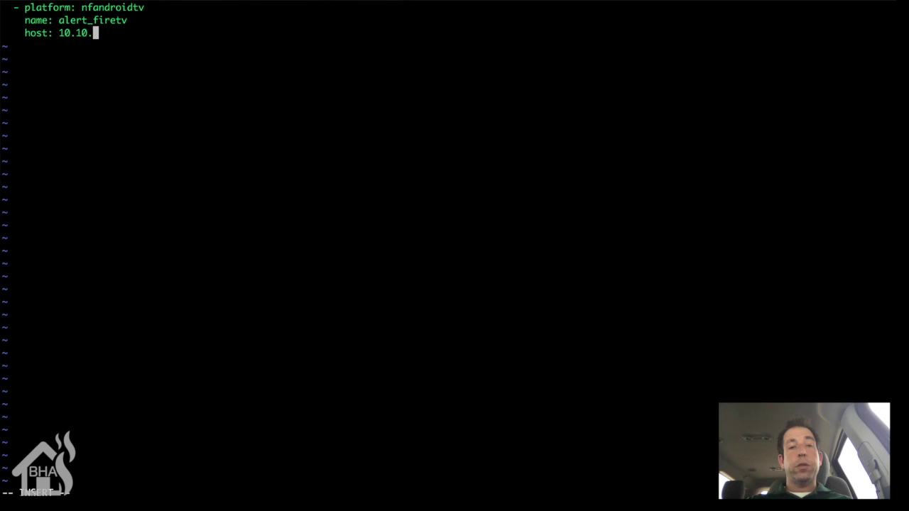
type("10.11")
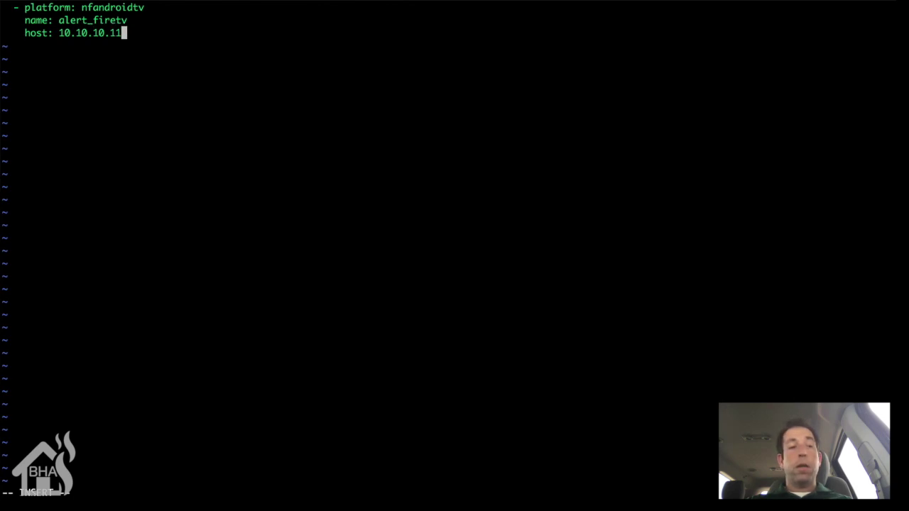
key("Return")
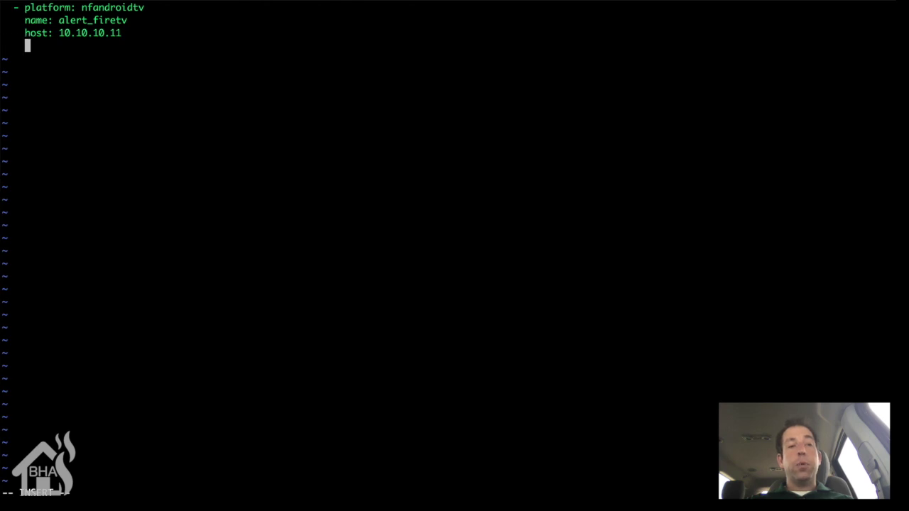
type("tr")
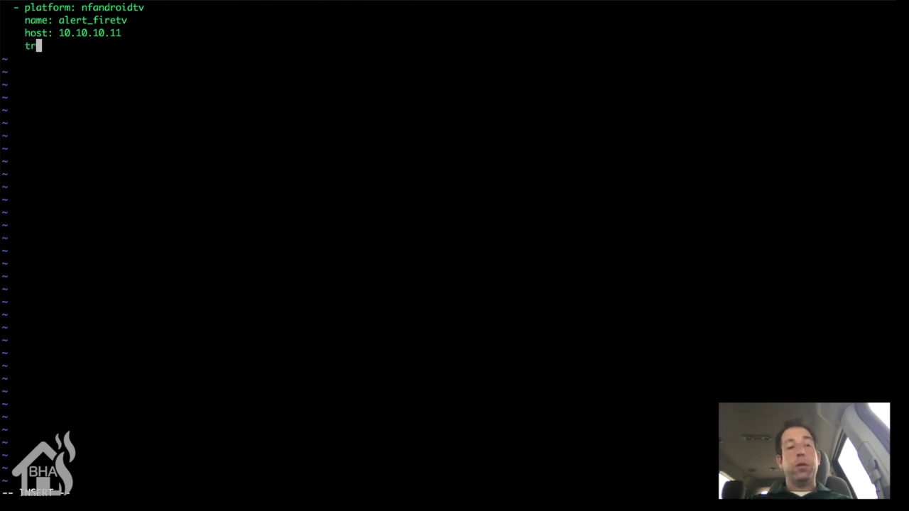
type("ansparency")
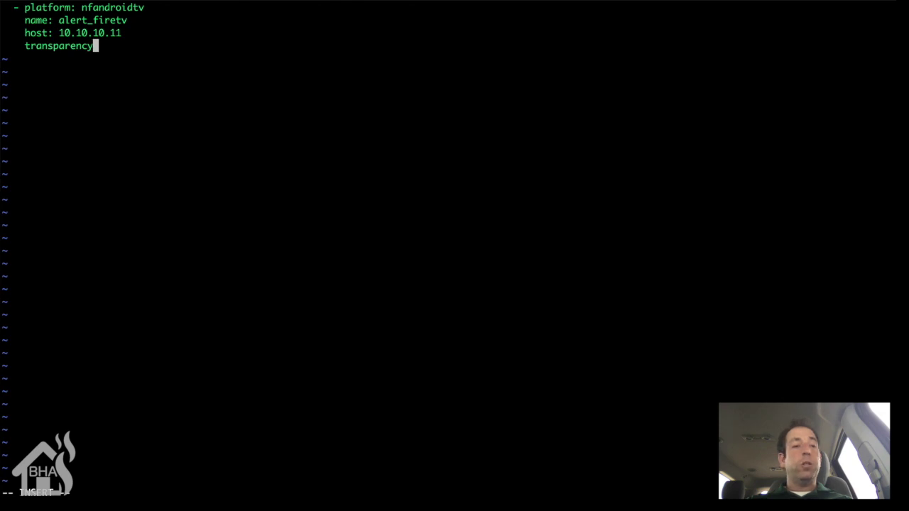
type(": '0")
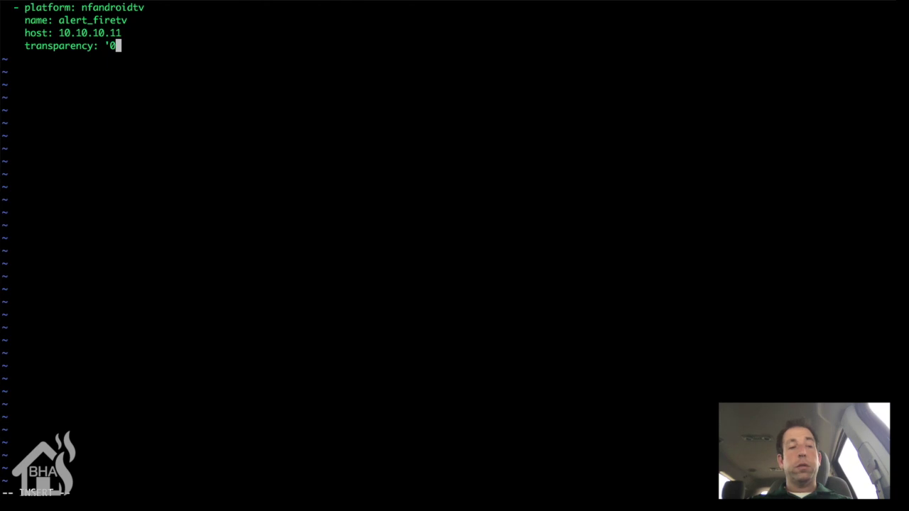
type("%'")
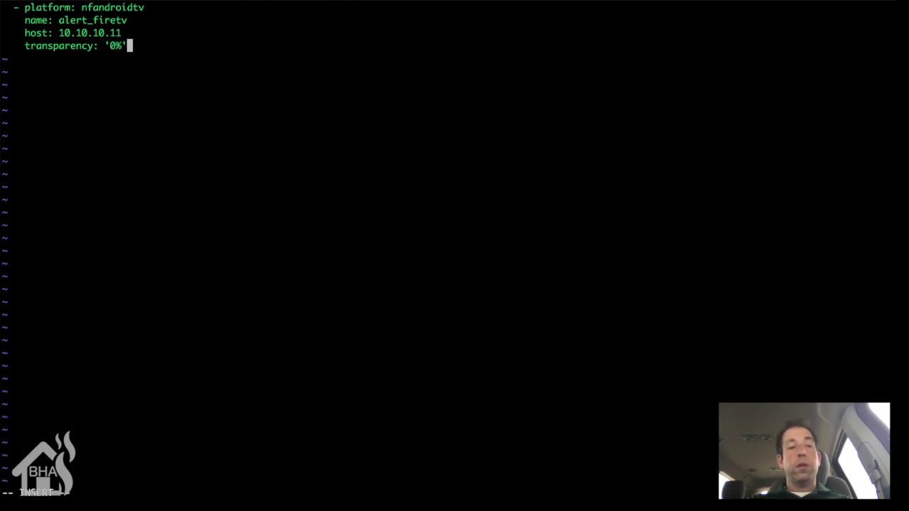
- Save notify_test.yaml and quit vi
key("Escape")
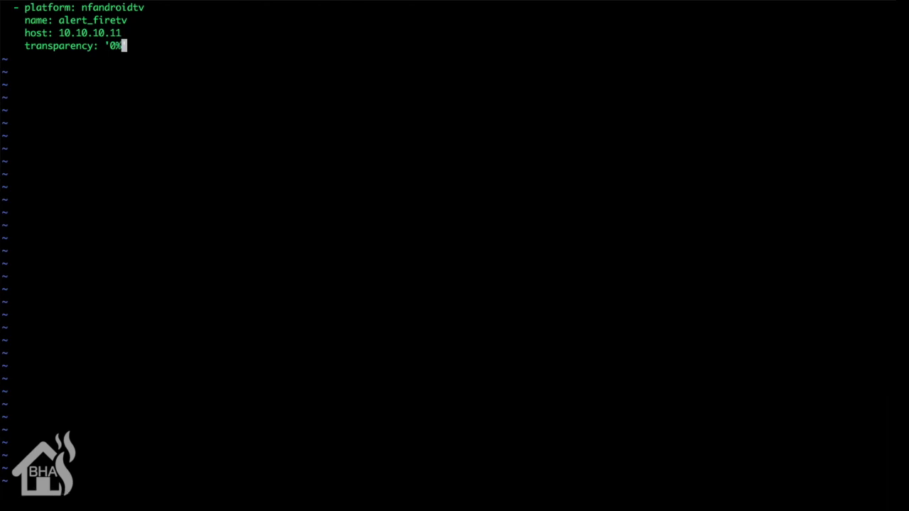
type(":wq")
key("Return")
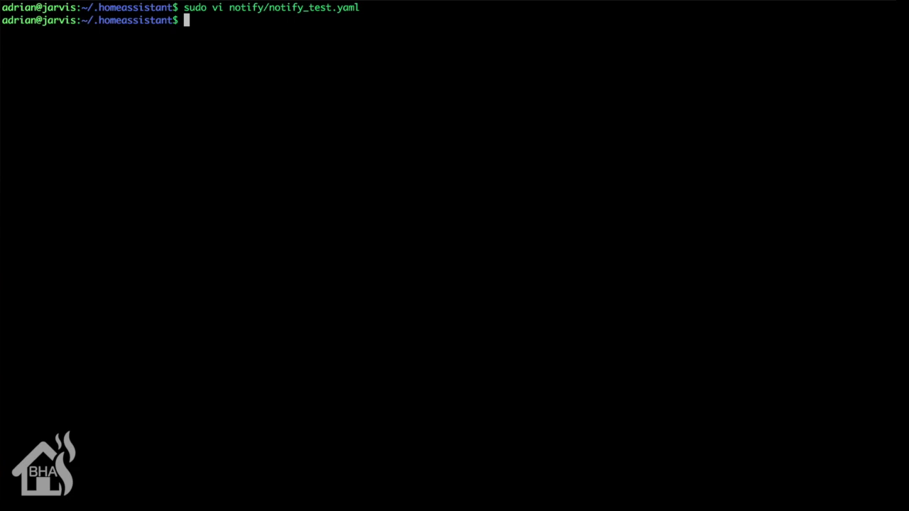
- Open script_configs/script_test.yaml in vi with sudo
type("sudo vi script")
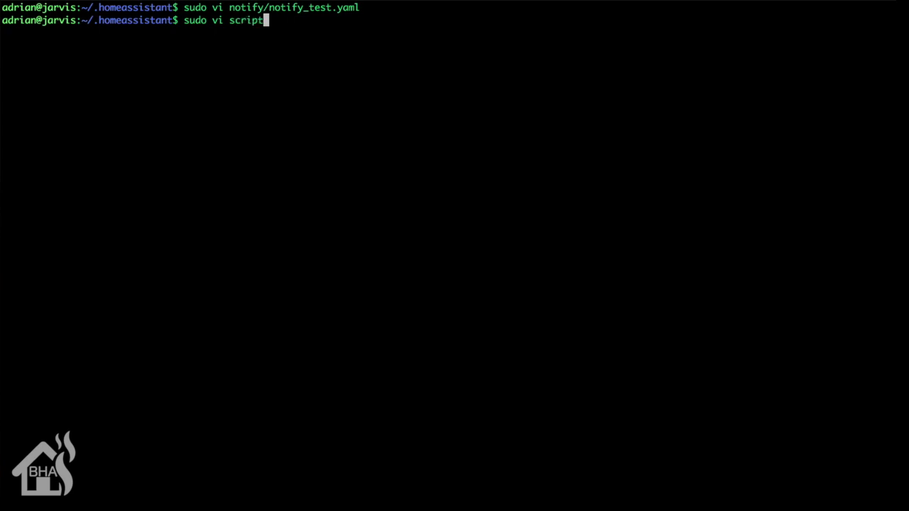
type("_c")
key("Tab")
type("s")
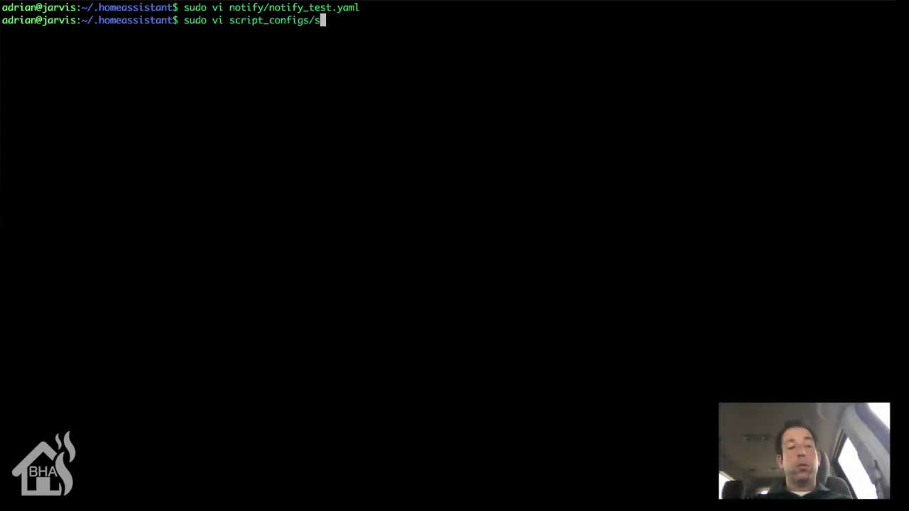
type("crip")
key("BackSpace")
key("BackSpace")
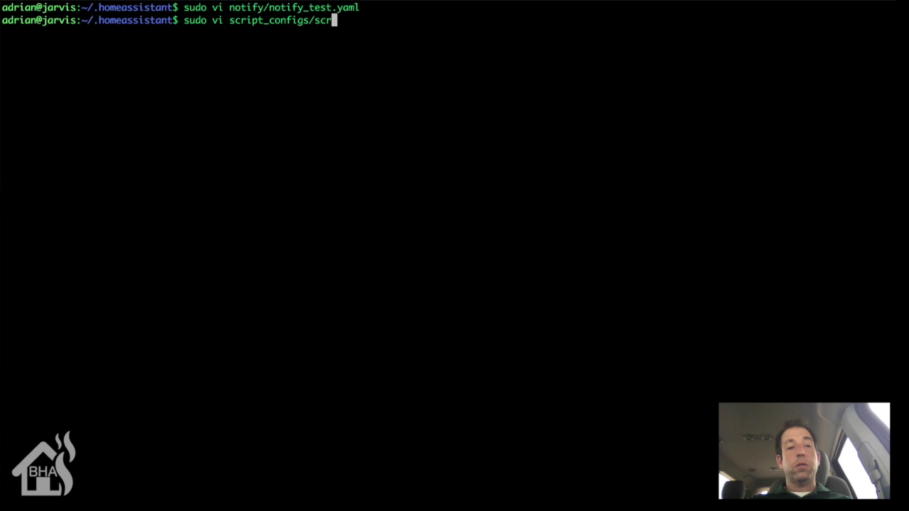
type("ipt_test.")
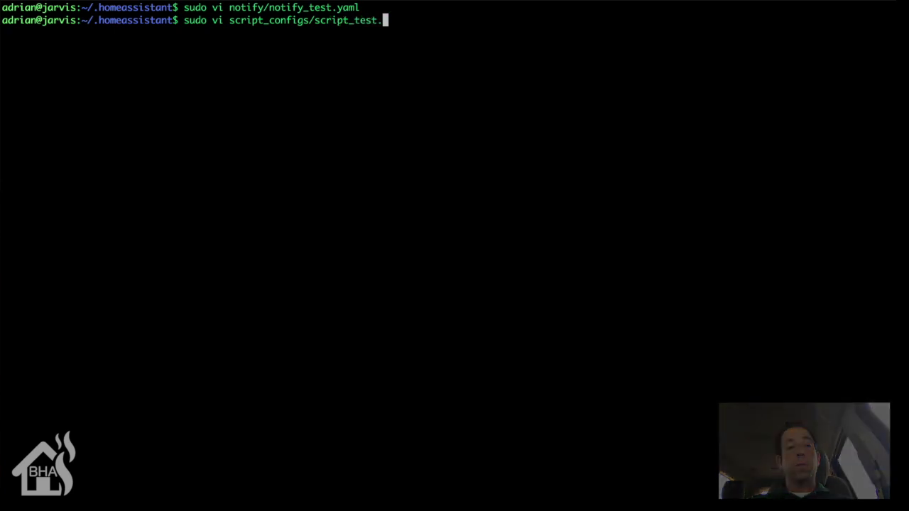
type("yaml")
key("Return")
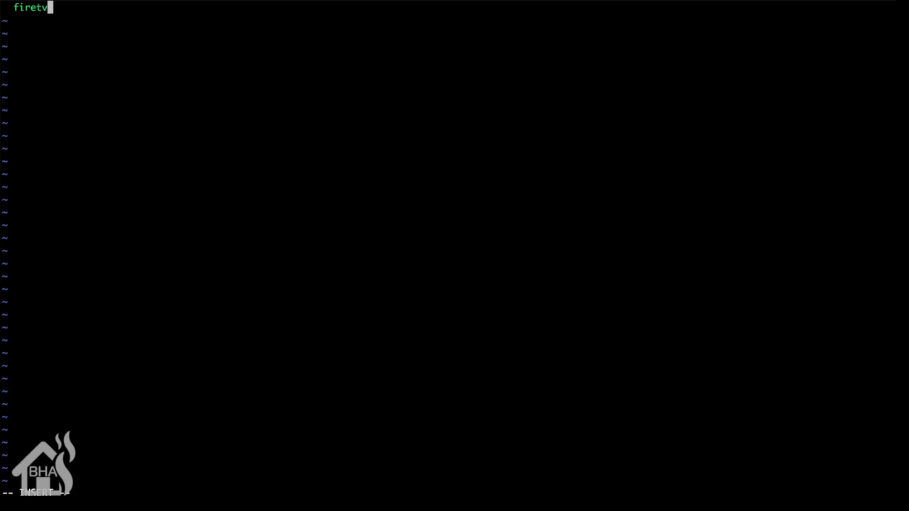
- Name the script firetv_test_notify and give it the alias FireTV Alert - Test
type("_test_not")
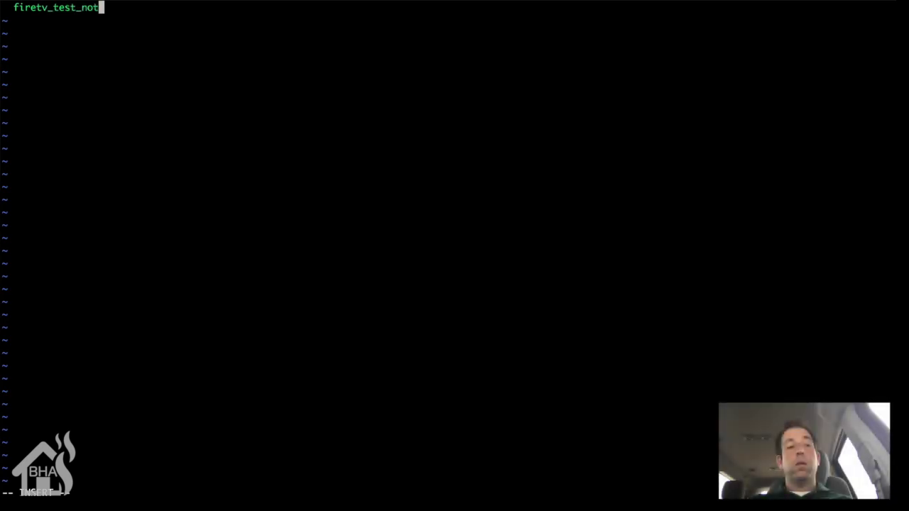
type("ify:")
key("Return")
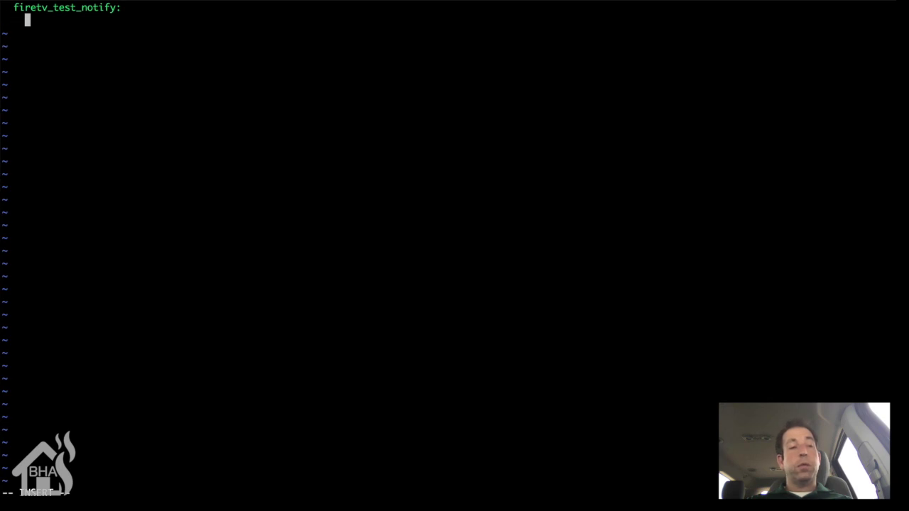
type("alias:")
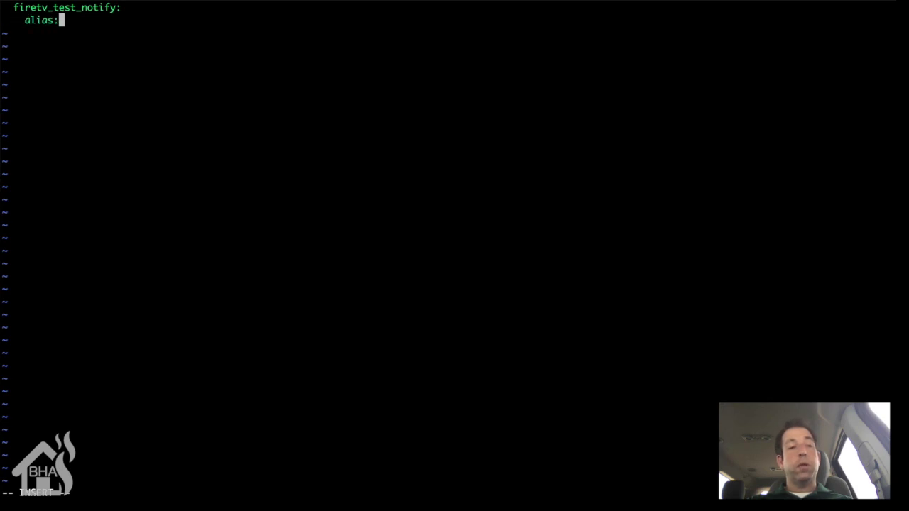
type(" F")
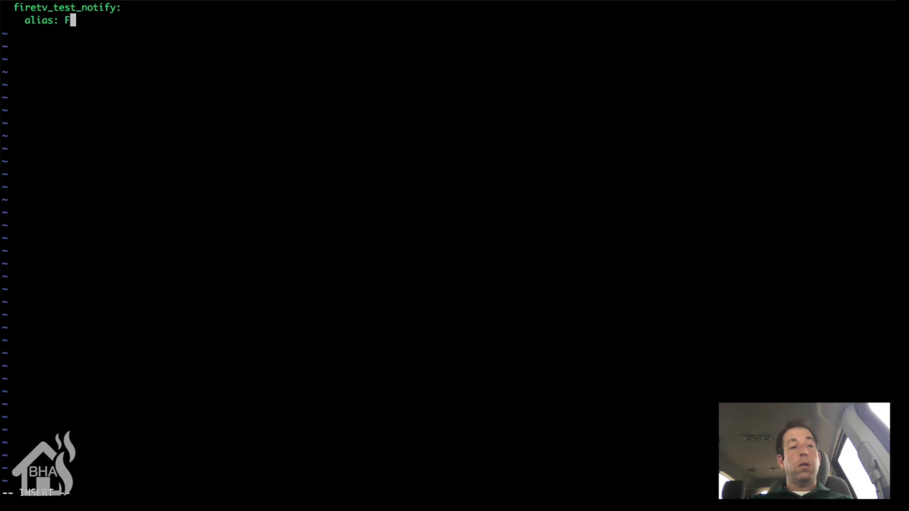
type("ireTV")
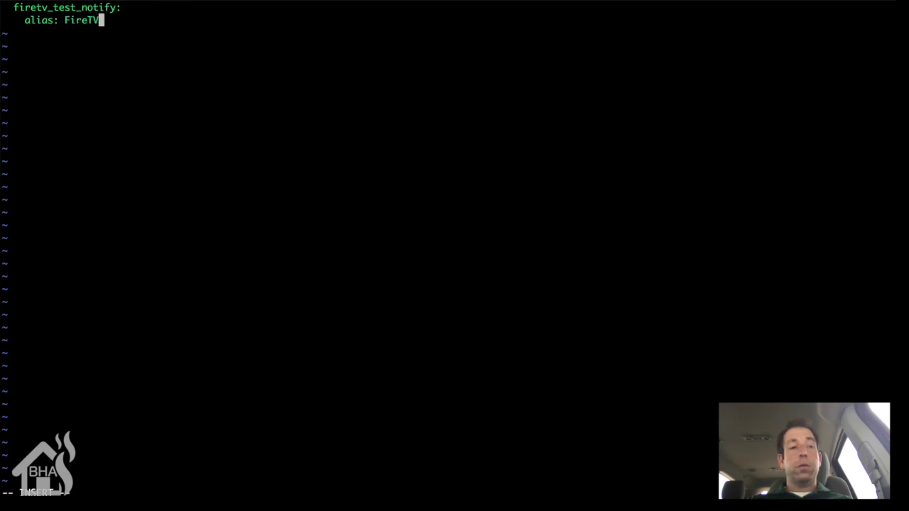
type(" Alert - ")
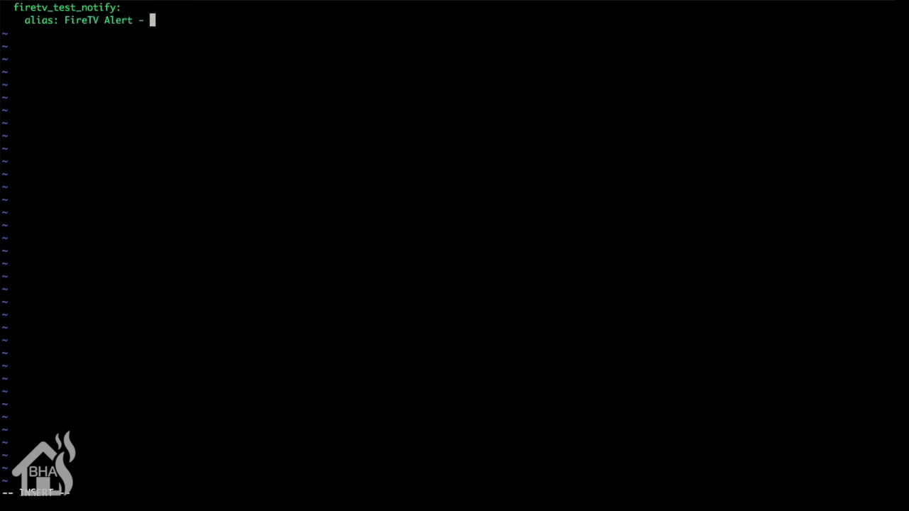
type("Test")
key("Return")
- Add a sequence to the script that calls the service notify.alert_firetv
type("sequen")
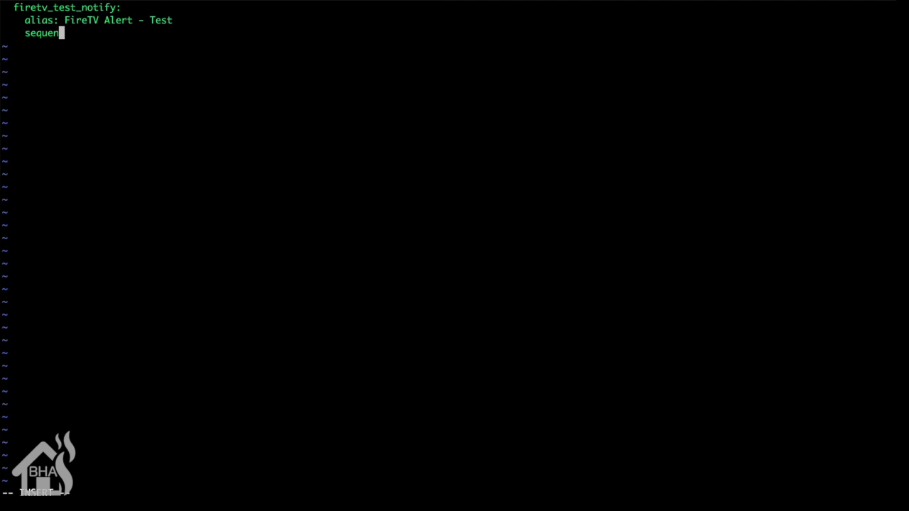
type("ce:")
key("Return")
type("- service:")
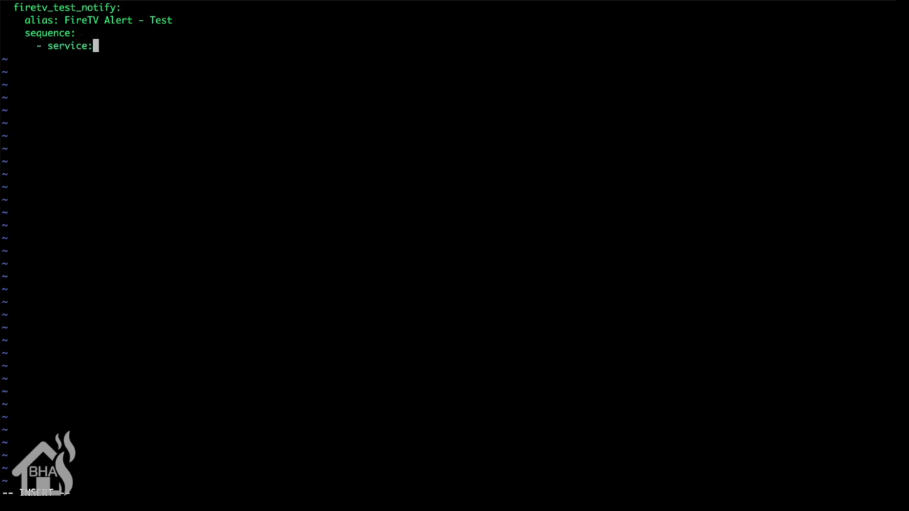
type(" notify.al")
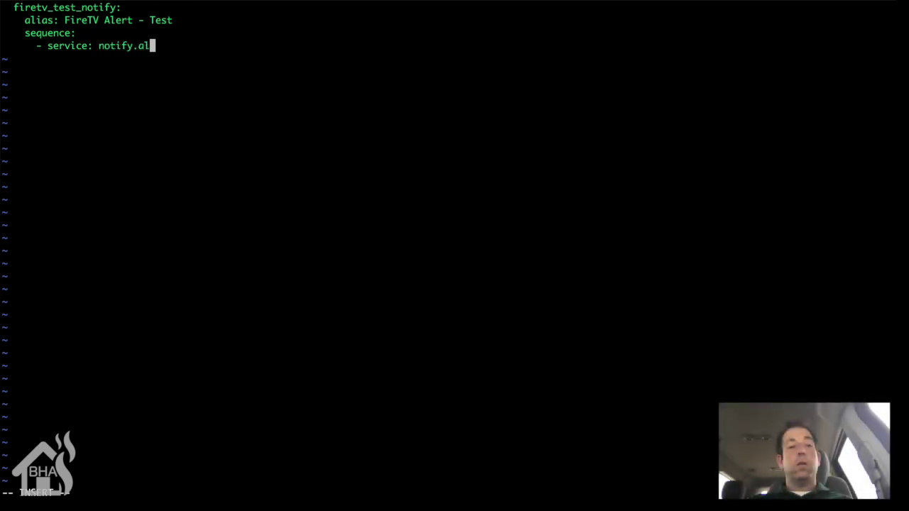
type("ert_fire")
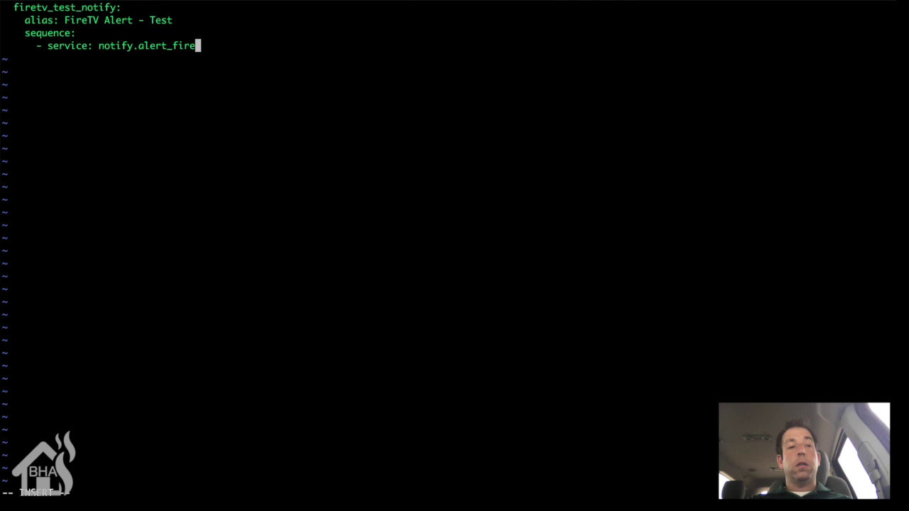
type("tv")
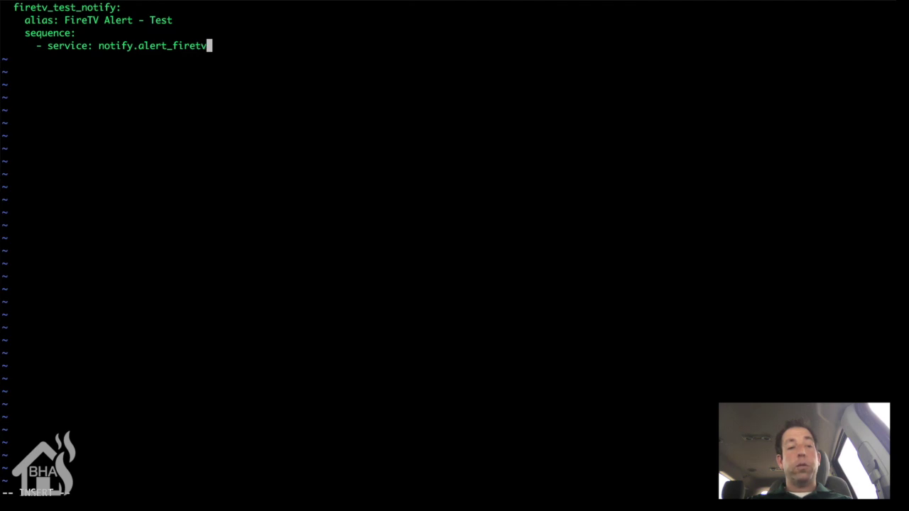
key("Return")
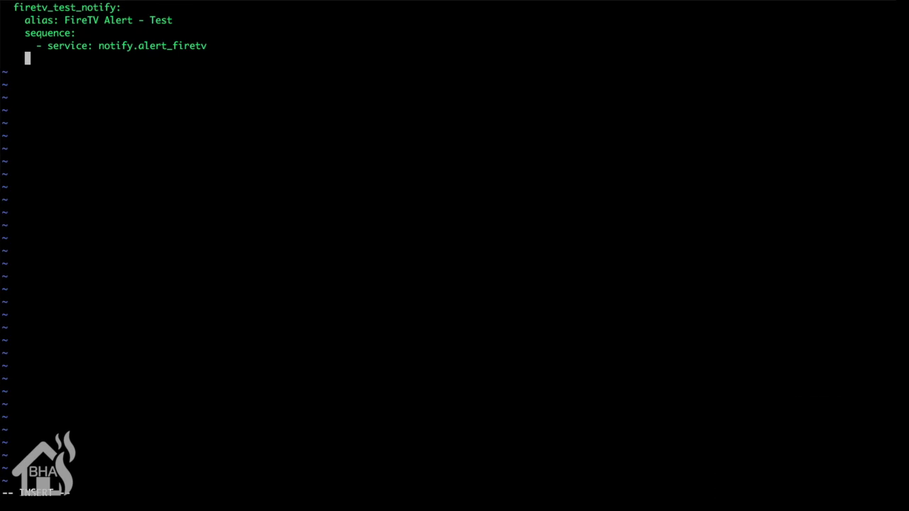
- Add a data block to the service call with the message 'ALERT!! This is a test message!'
type("data:")
key("Return")
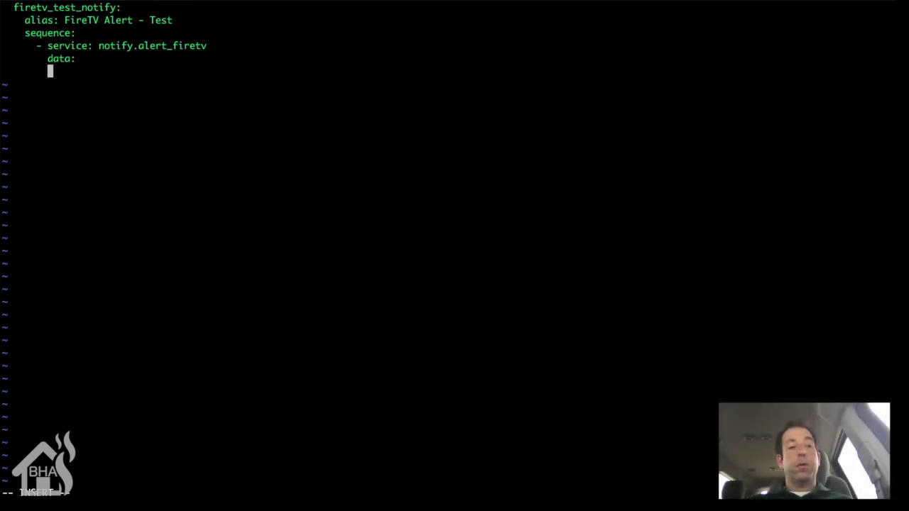
type("messa")
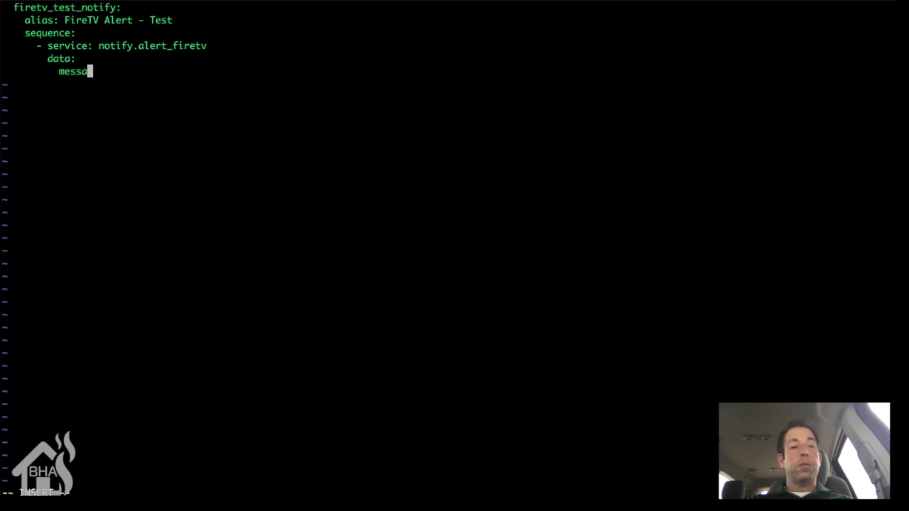
type("ge: ")
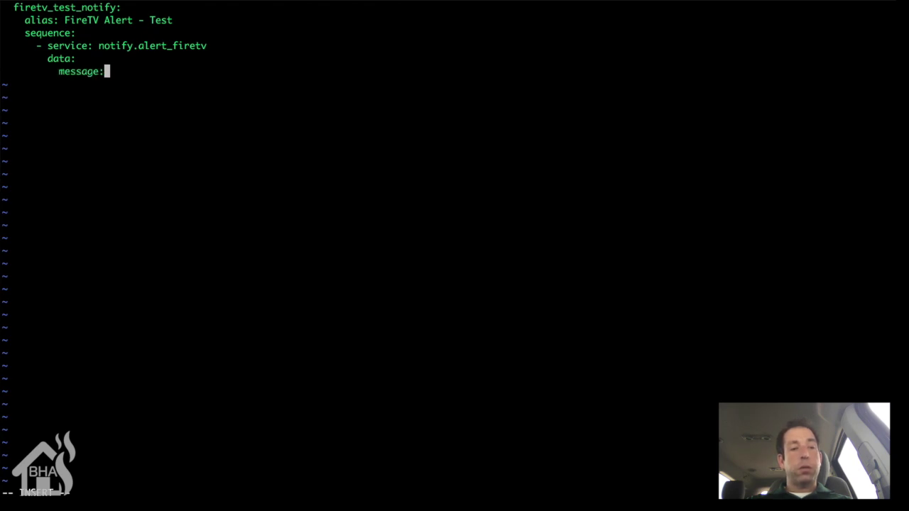
type("'ALER")
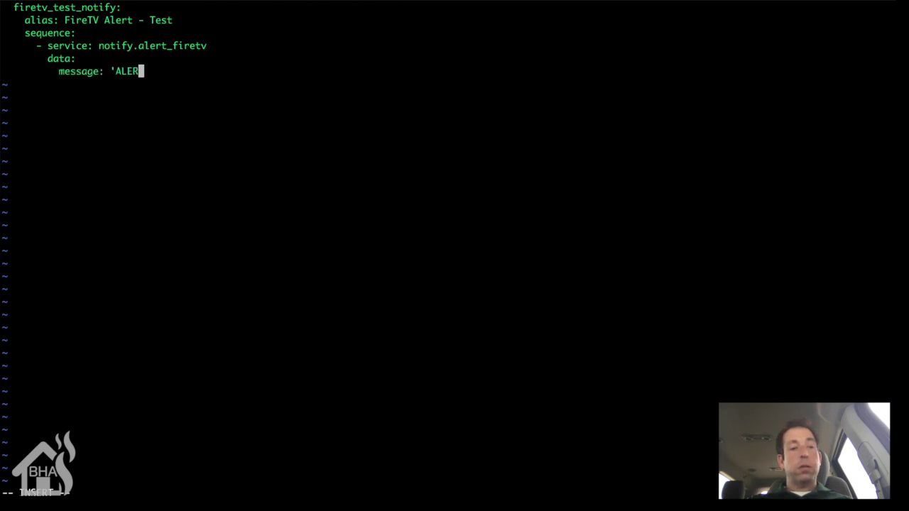
type("T!!")
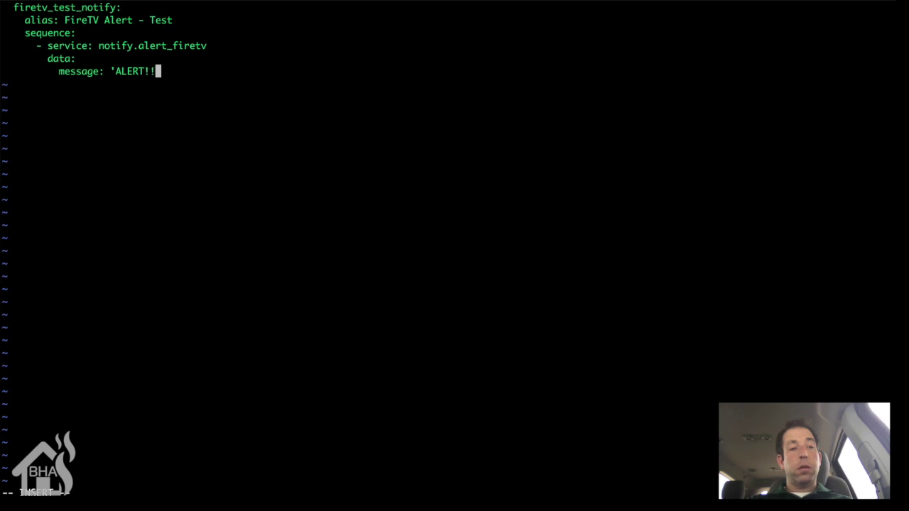
type(" There")
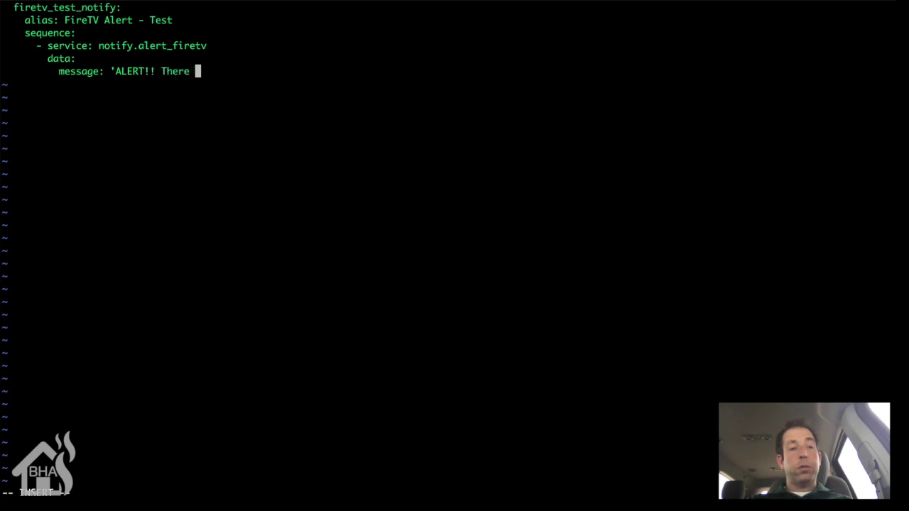
key("BackSpace")
key("BackSpace")
key("BackSpace")
key("BackSpace")
type("is")
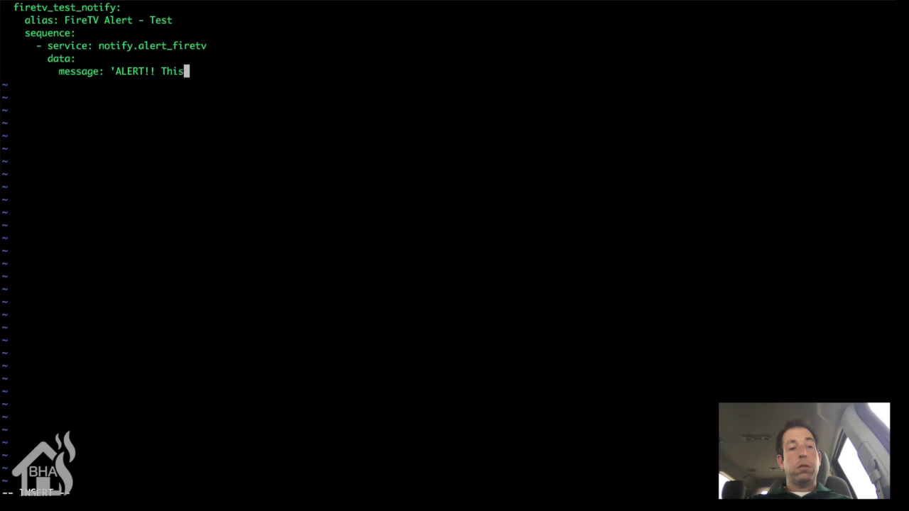
type(" is a test message")
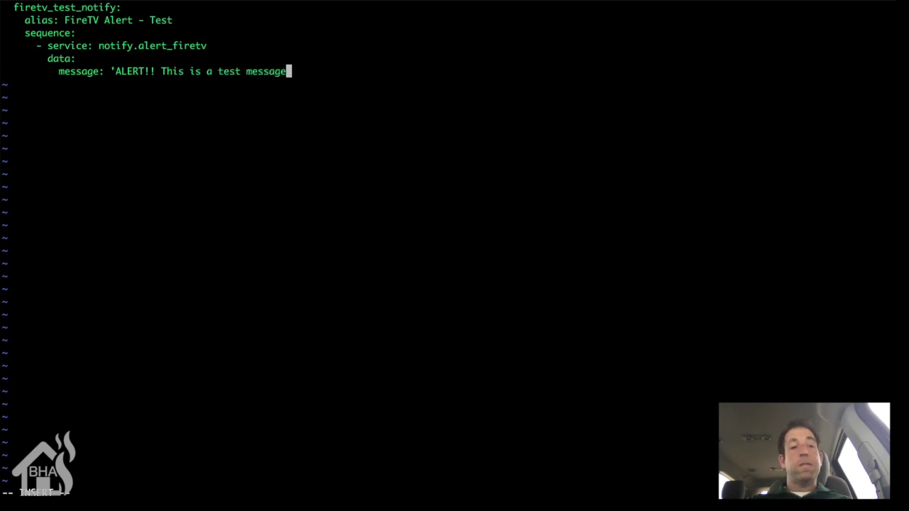
type("!'")
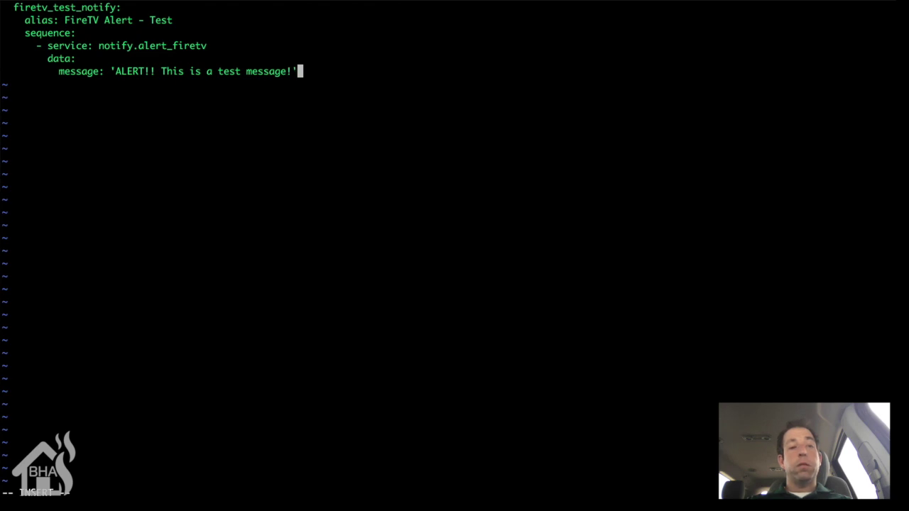
- Save and close script_test.yaml, and open group_configs/views.yaml in vi with sudo
key("Escape")
type(":wq")
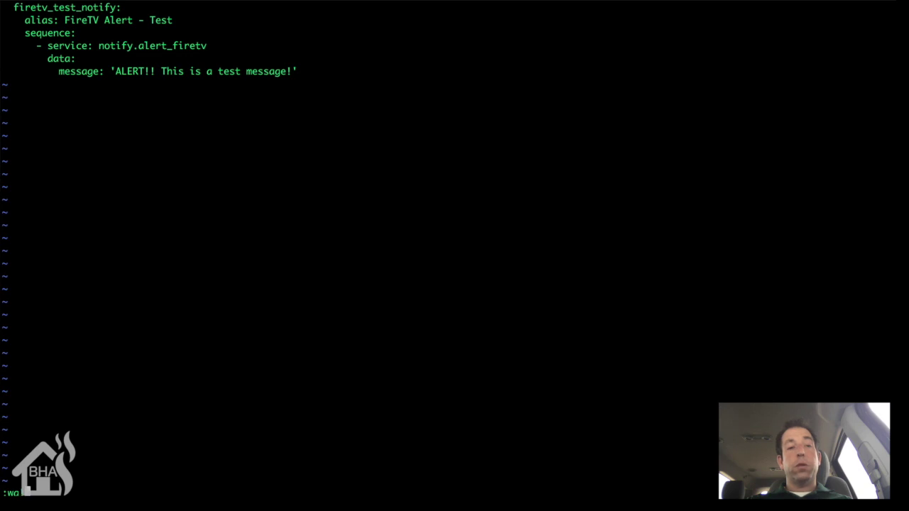
key("Return")
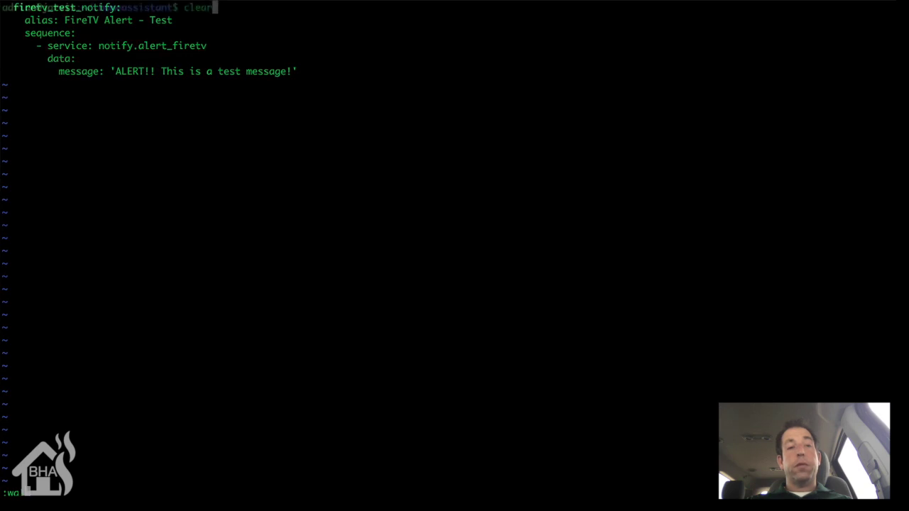
key("ctrl+l")
type("sudo vi")
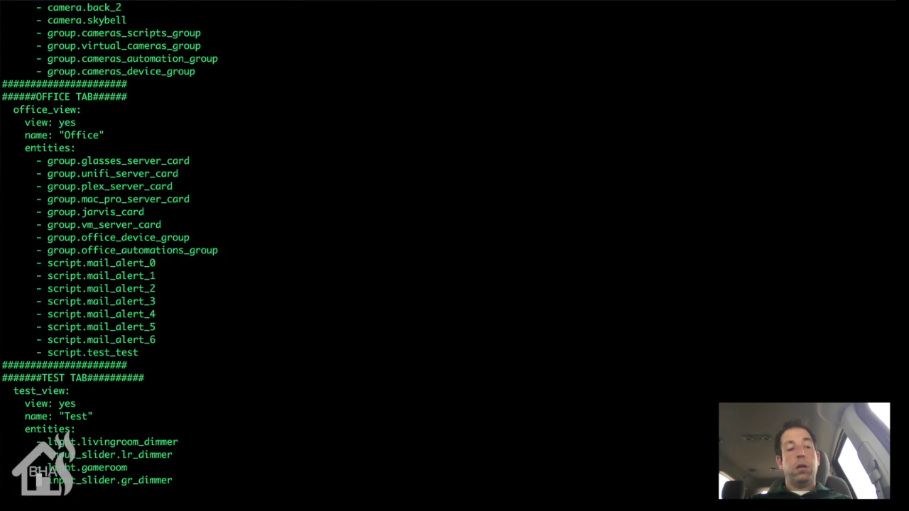
- Add script.firetv_test_notify below input_slider.gr_dimmer in the test_view entities, and save and close views.yaml
key("l")
key("l")
key("l")
key("l")
key("l")
key("l")
key("l")
key("l")
key("l")
key("l")
key("l")
key("l")
key("l")
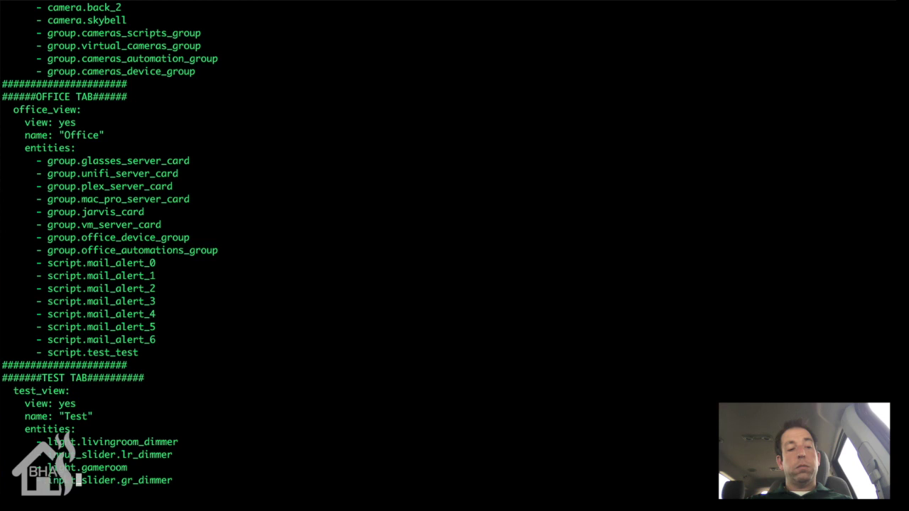
key("l")
key("l")
key("l")
key("l")
key("l")
key("l")
key("l")
key("l")
key("l")
key("l")
key("a")
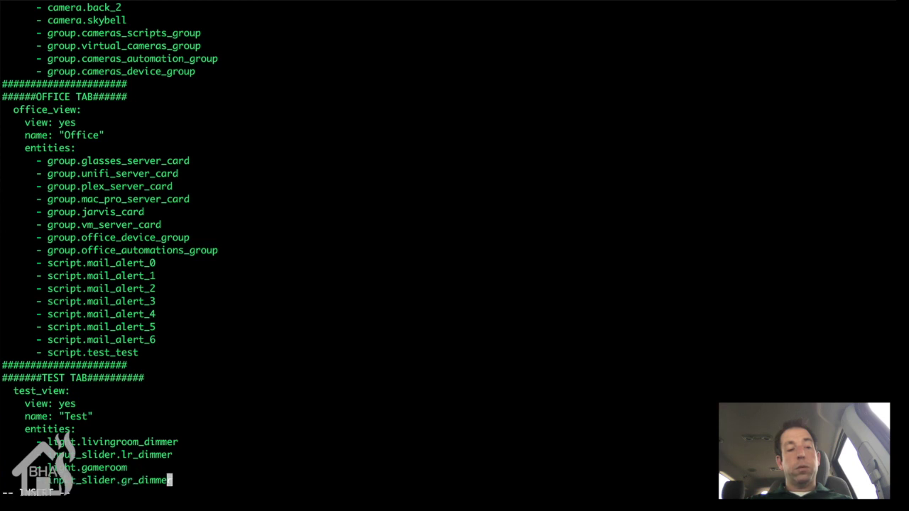
key("Return")
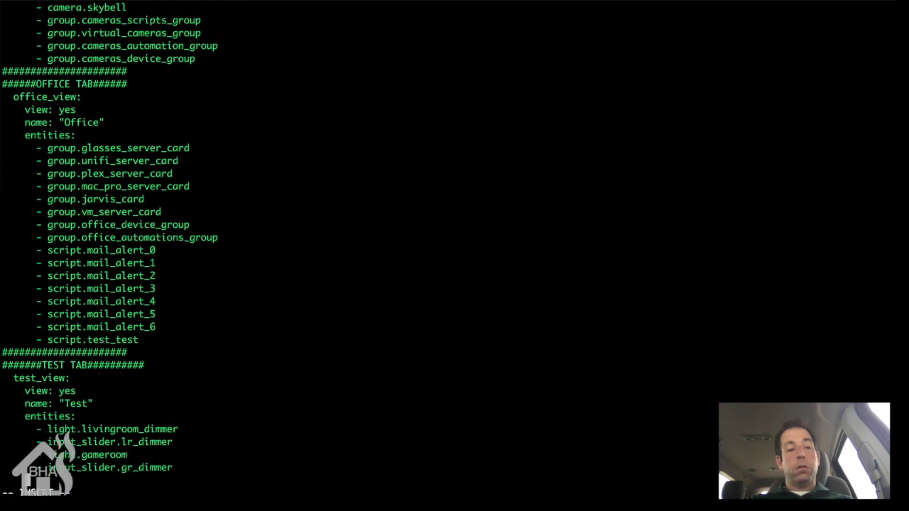
type("- dv")
key("BackSpace")
key("BackSpace")
type("script.")
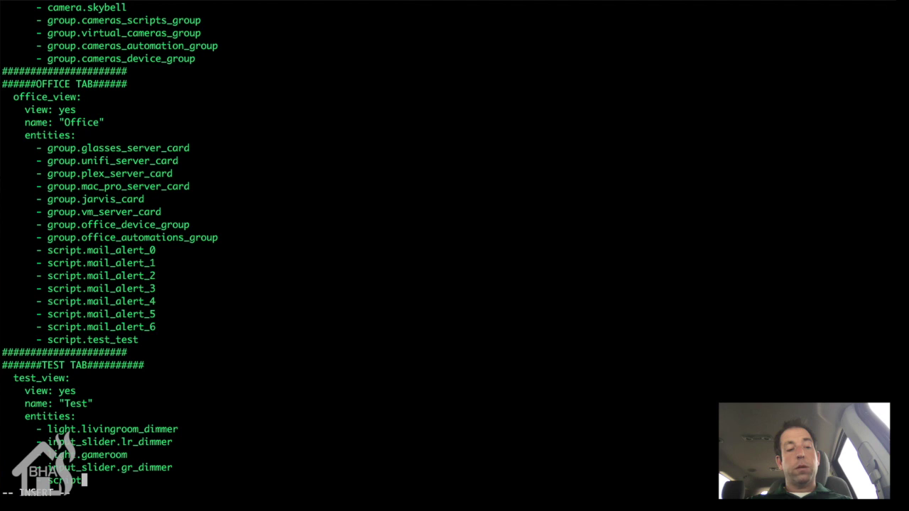
type("fire")
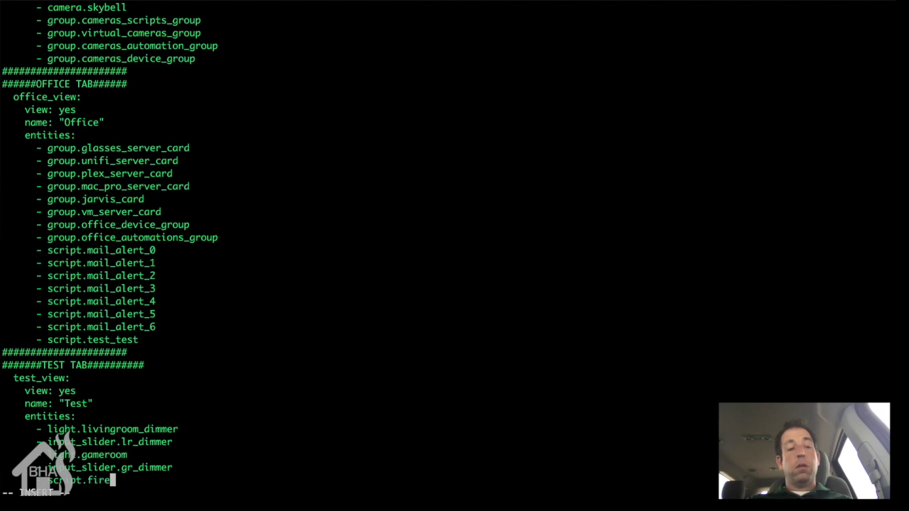
type("tv_test_")
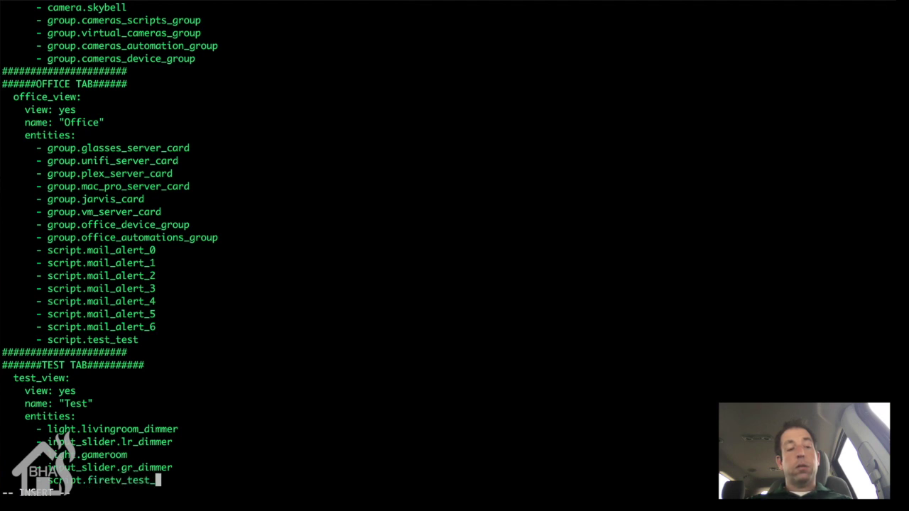
type("notify")
key("Escape")
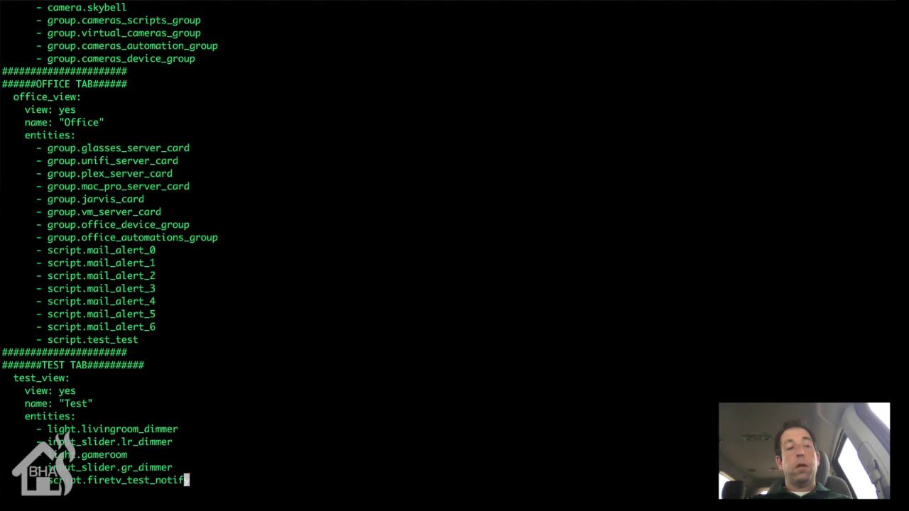
type(":wq")
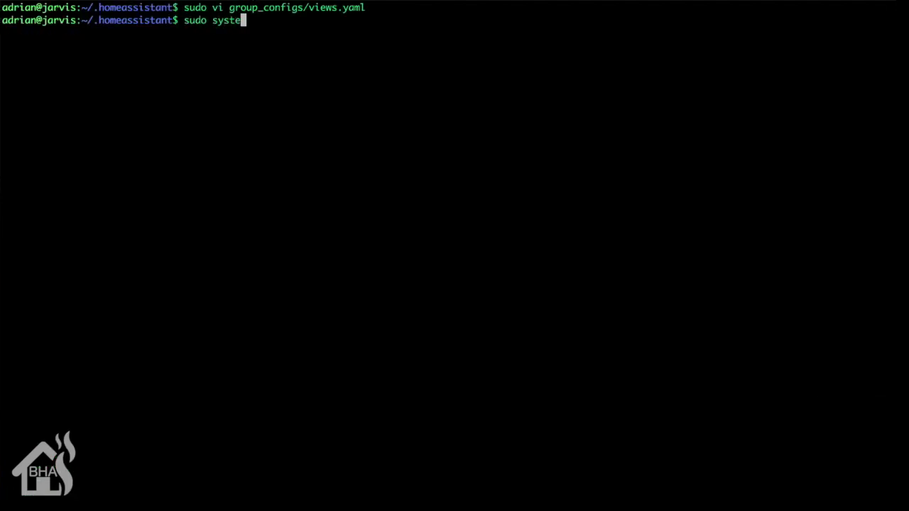
- Restart the home-assistant service using sudo systemctl
type("restart ho")
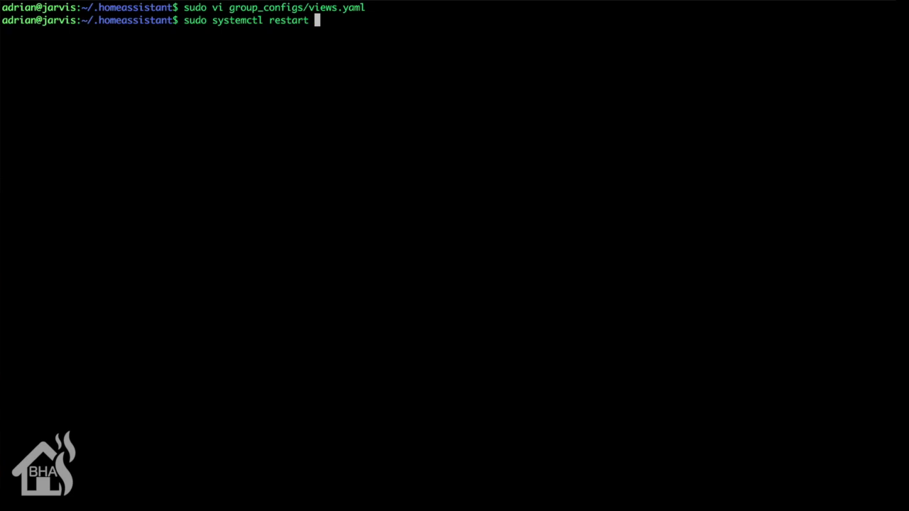
type("me-a")
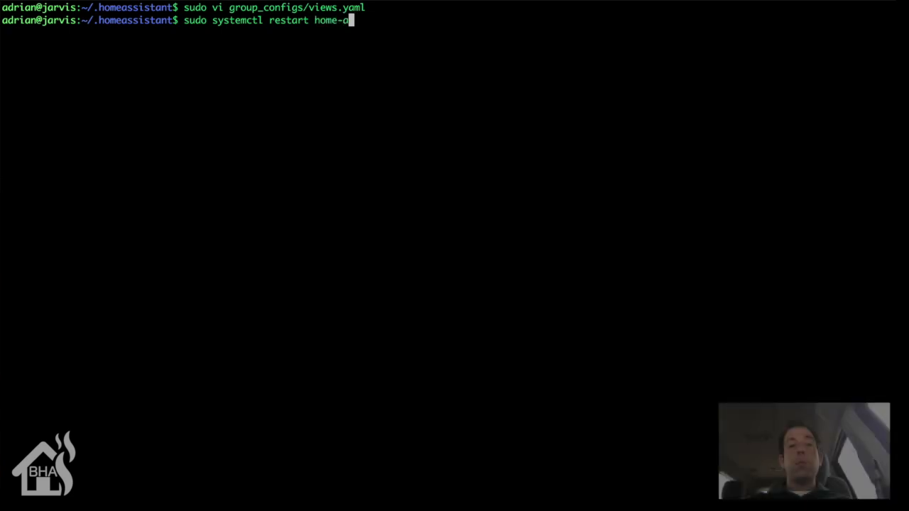
key("Tab")
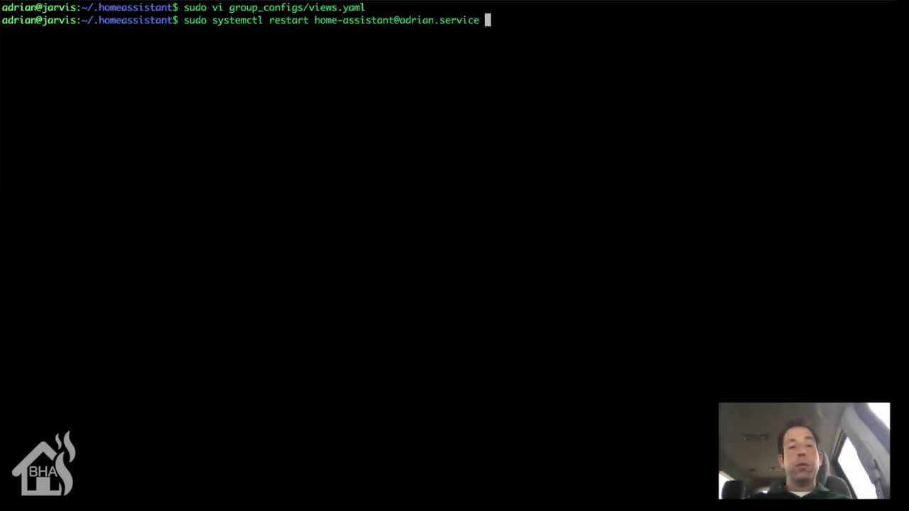
key("Return")
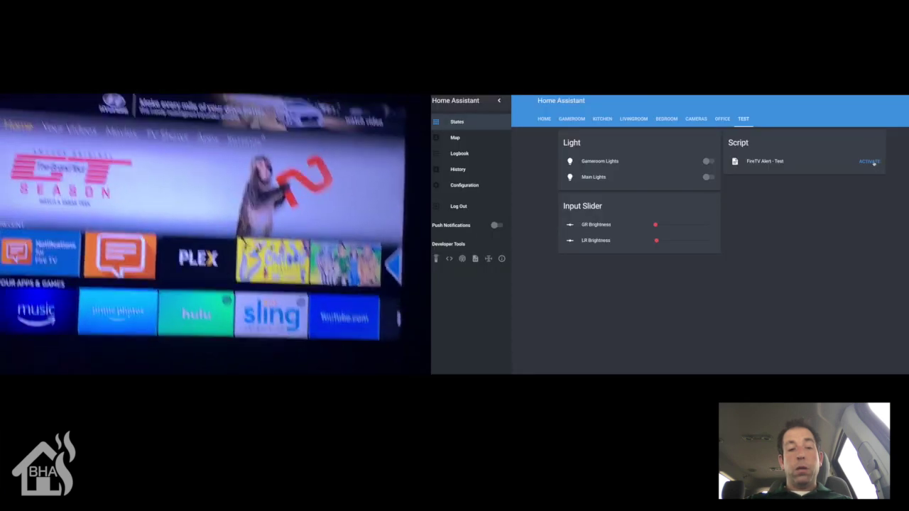
- Switch to the Home Assistant web interface and activate the FireTV Alert - Test script in the Test view
left_click(870, 162)
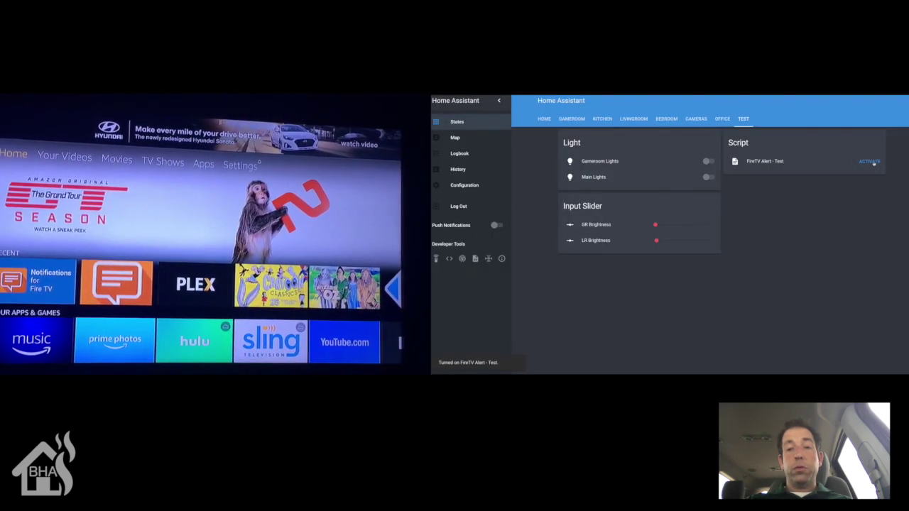